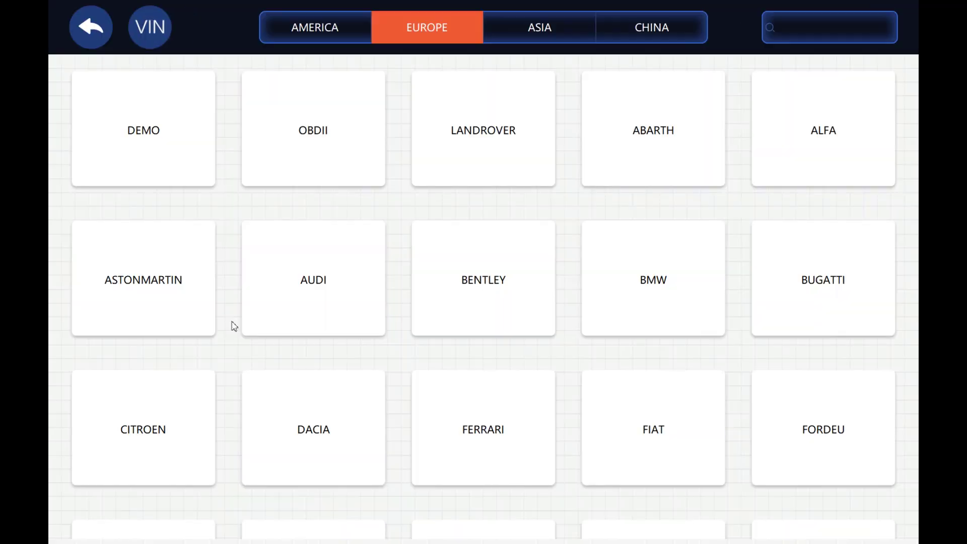
- Start Land Rover diagnostics and manually select Range Rover Evoque, 2017-, Diesel I4 2.0L engine
click(474, 148)
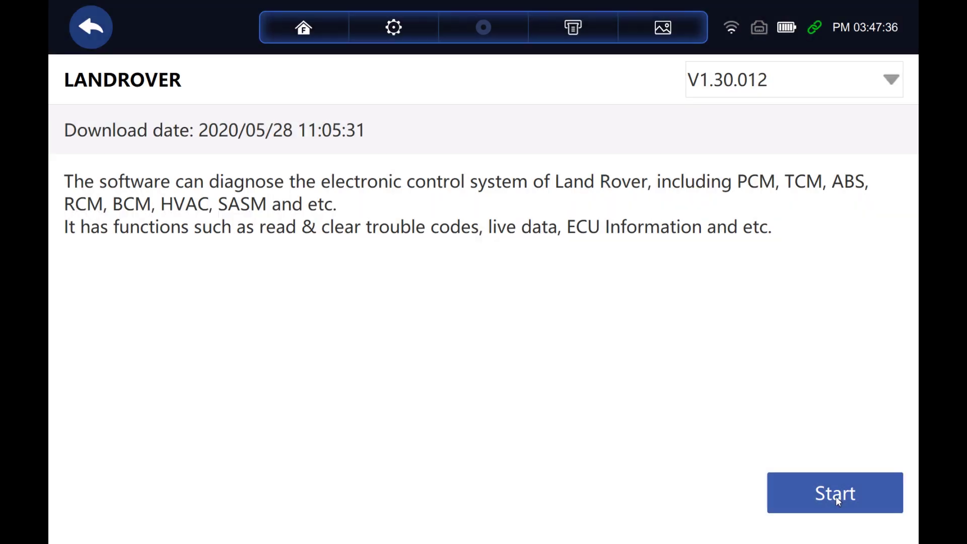
click(835, 496)
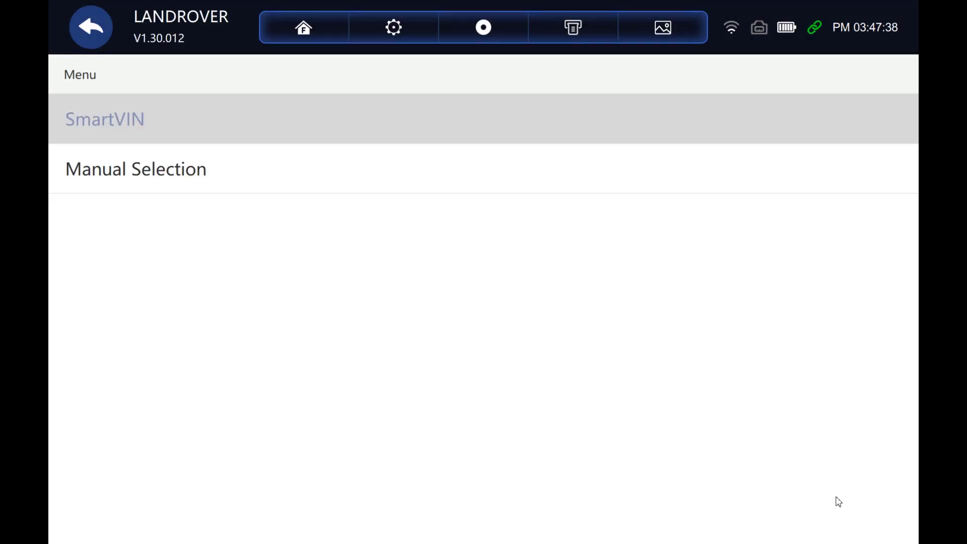
click(167, 180)
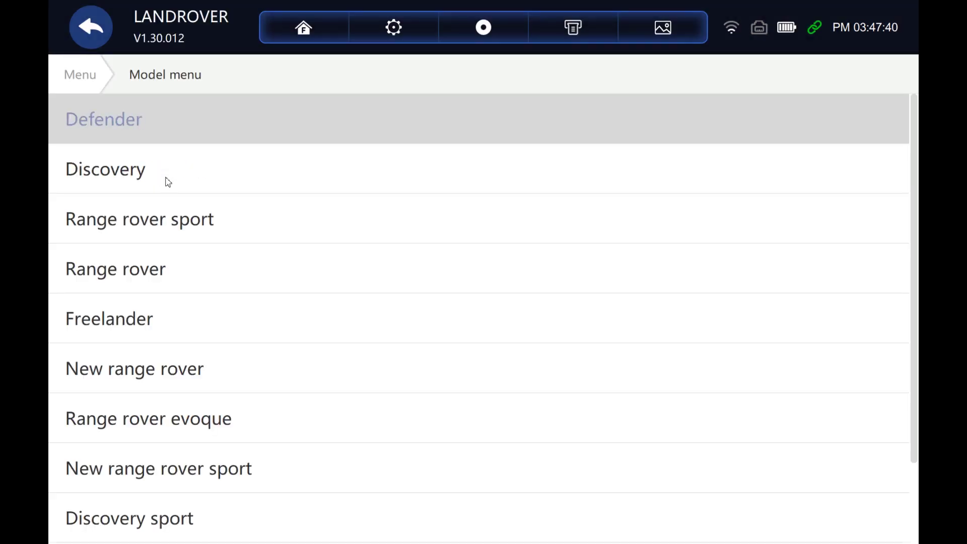
click(178, 424)
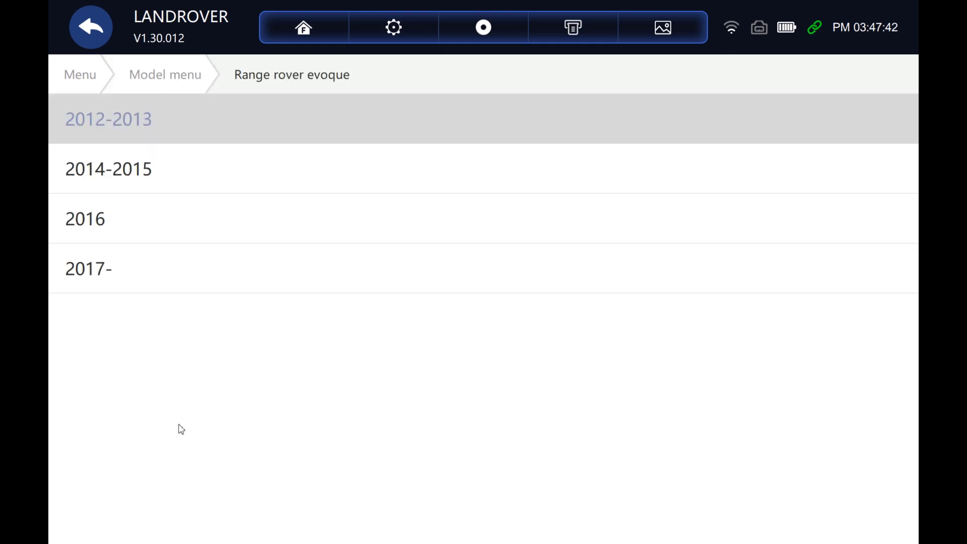
click(115, 280)
click(190, 177)
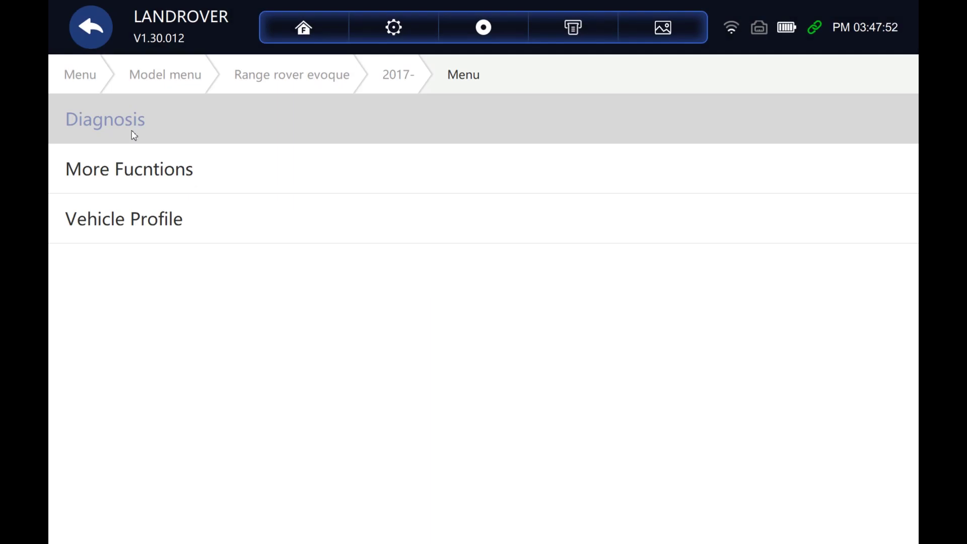
- Run a Quick Scan of all control modules from the Diagnosis menu
click(134, 134)
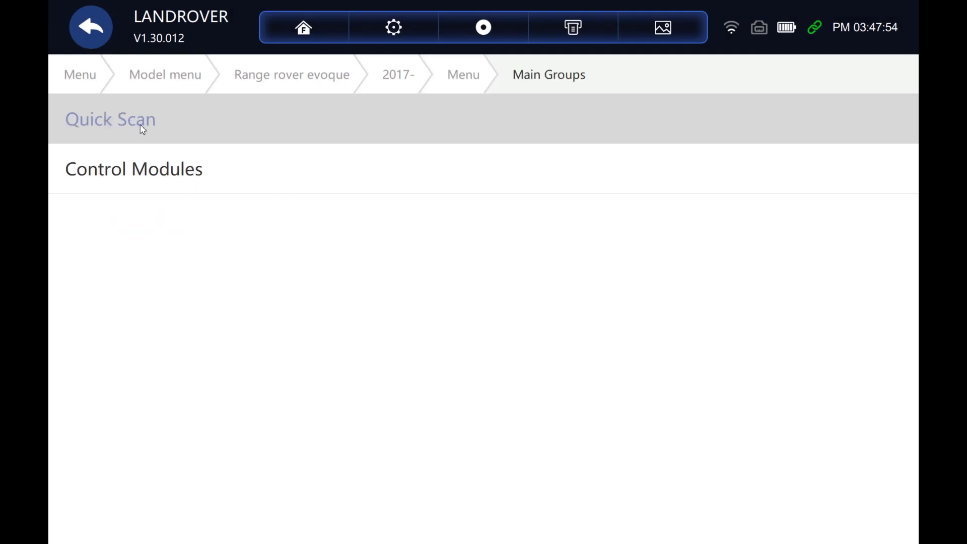
click(141, 126)
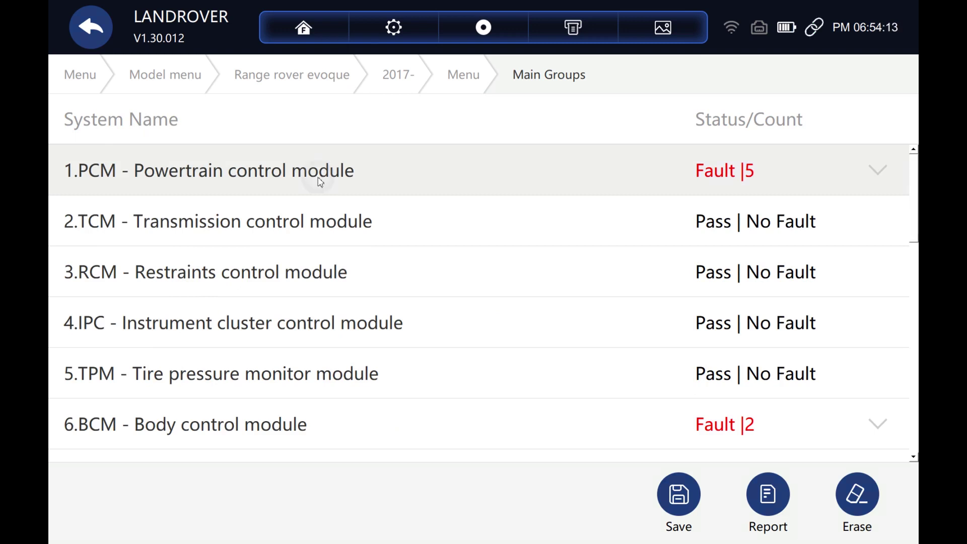
- Read the PCM's five historic fault codes, including U0080-87 and P2BAE-00, then go back
click(321, 182)
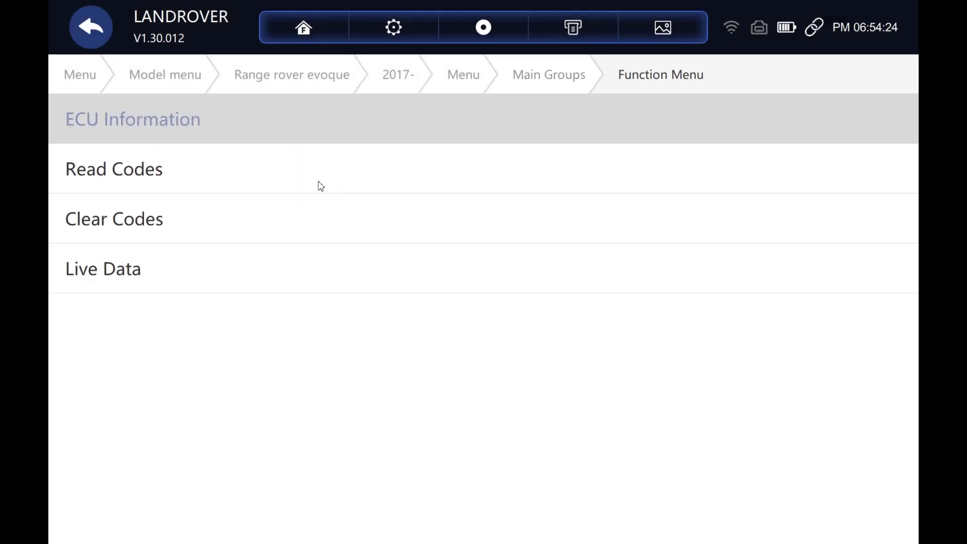
click(143, 175)
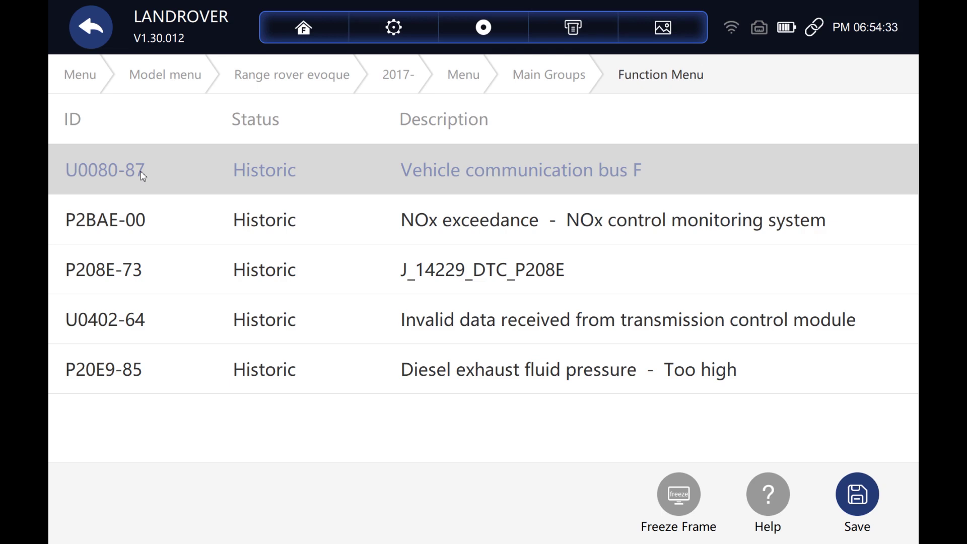
click(91, 27)
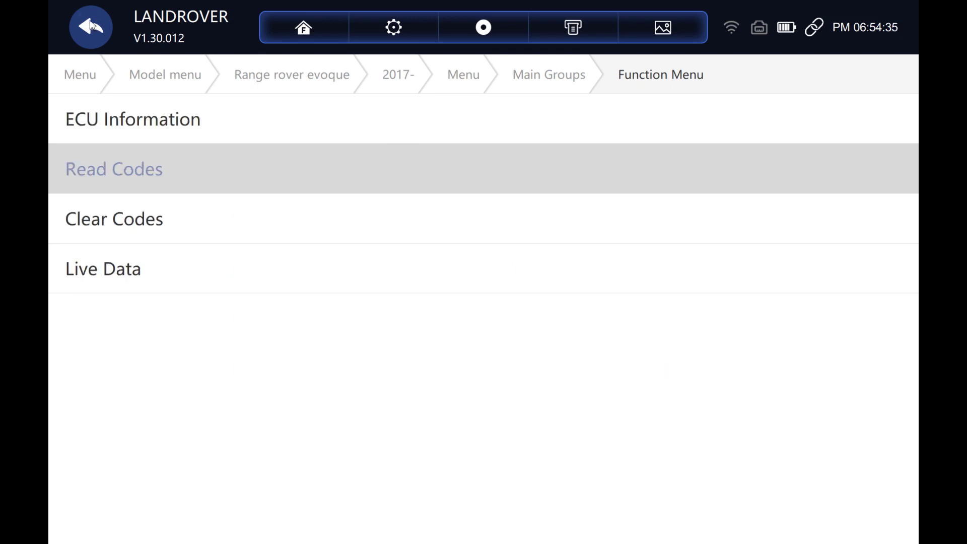
- Show all PCM live data parameters and scroll through them, with the MIL reading On
click(141, 283)
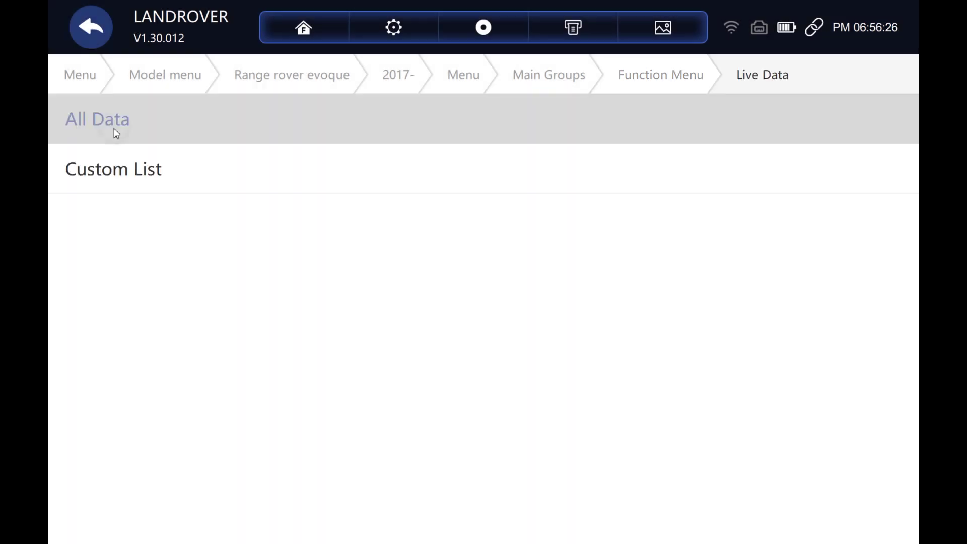
click(115, 129)
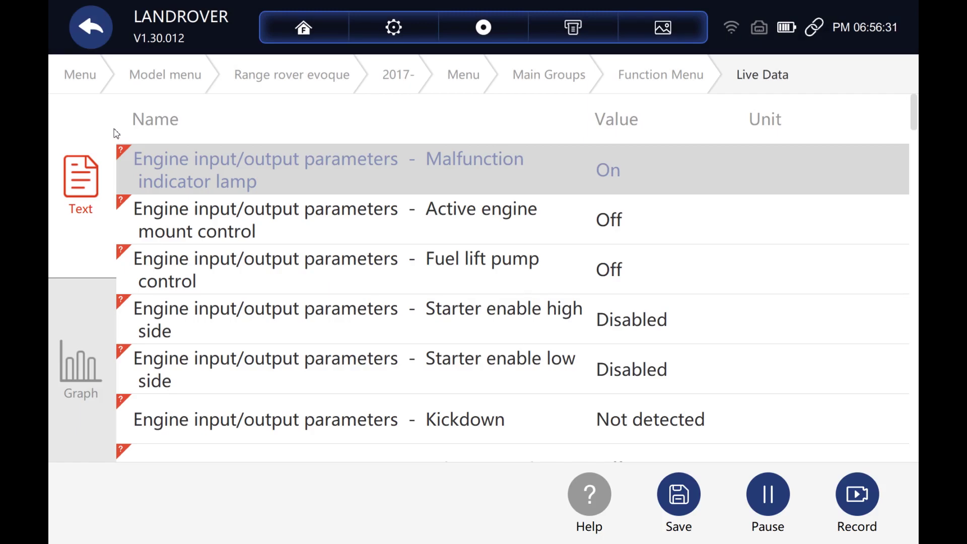
scroll(692, 221, down, 2)
scroll(565, 191, down, 4)
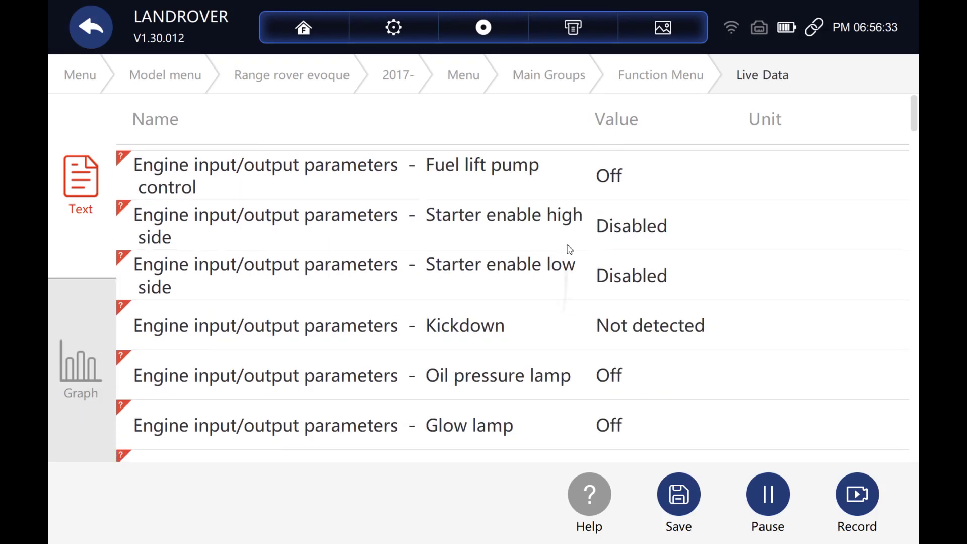
scroll(372, 308, down, 6)
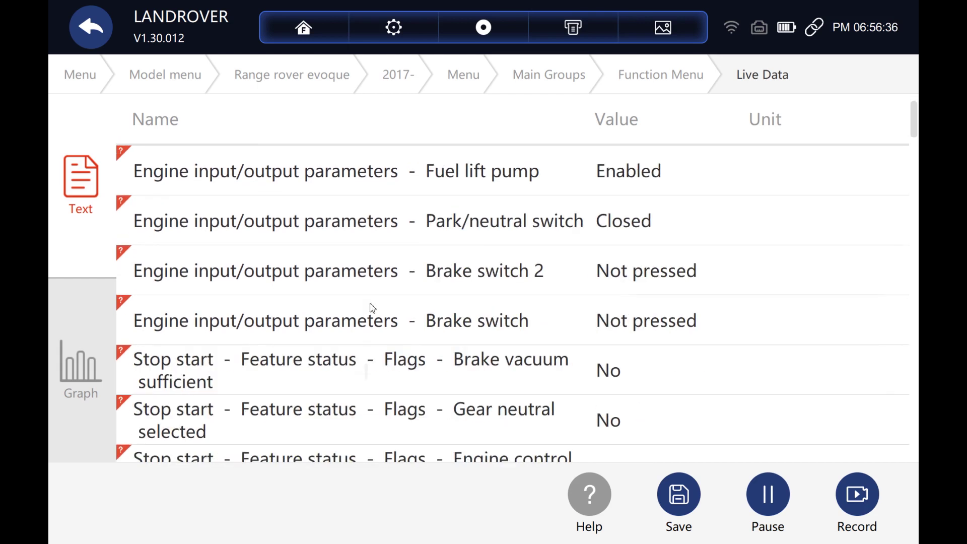
scroll(372, 308, down, 6)
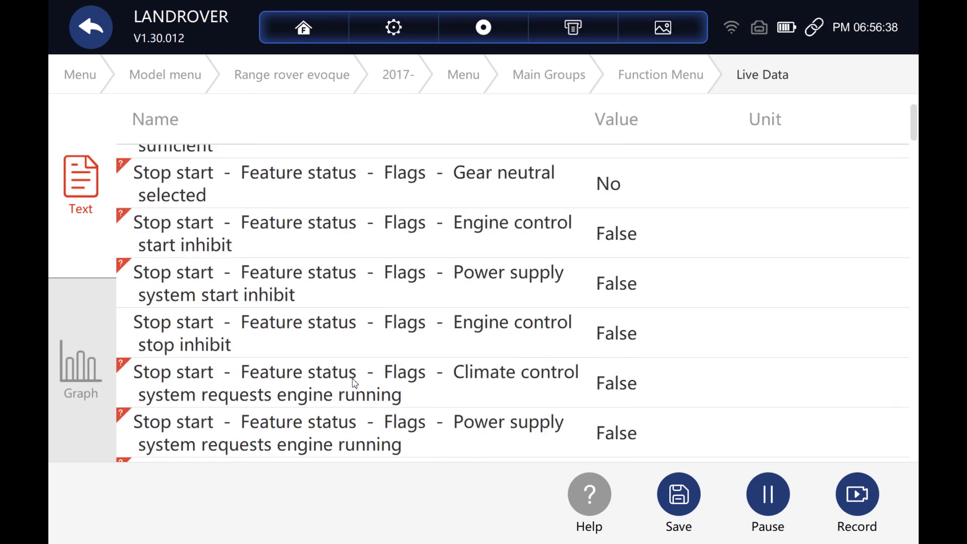
scroll(355, 383, up, 10)
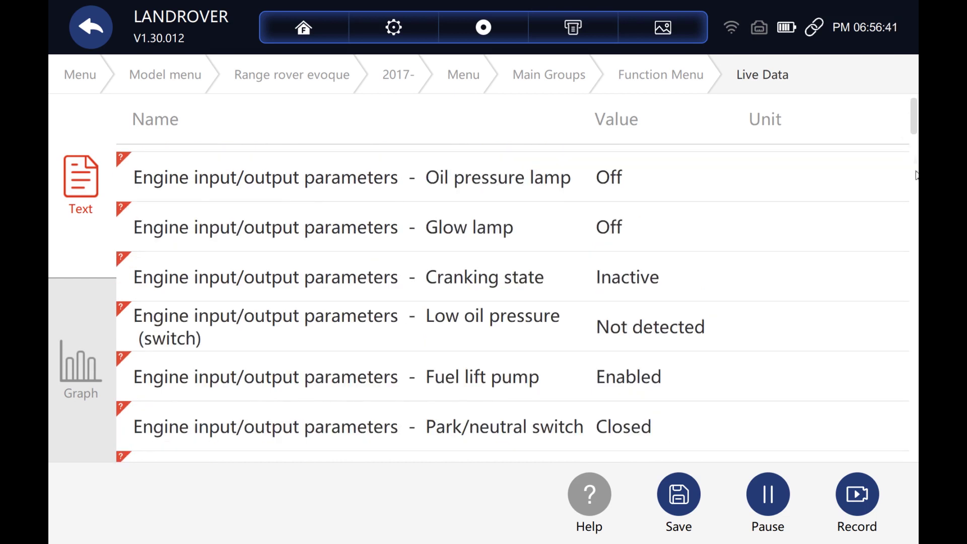
scroll(774, 372, down, 6)
scroll(777, 302, down, 15)
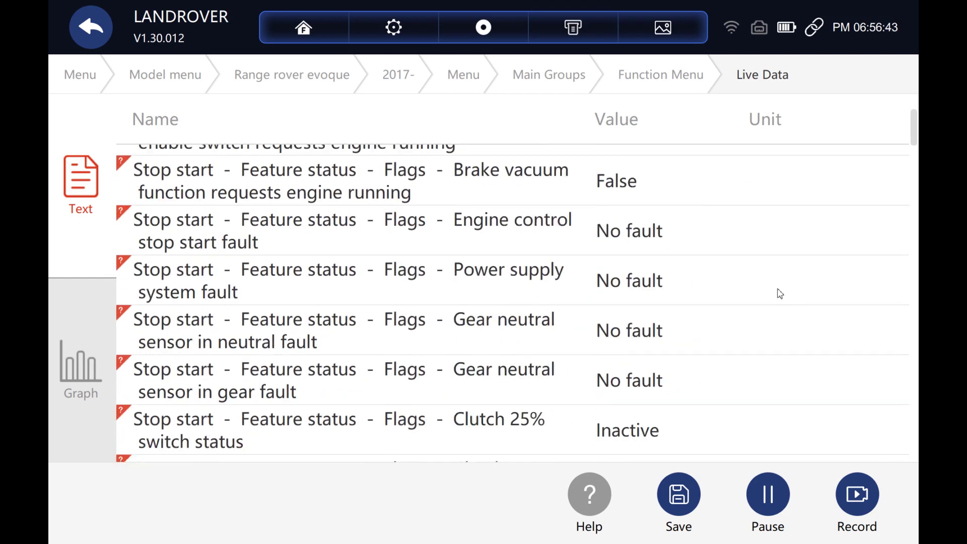
drag(915, 203, 917, 93)
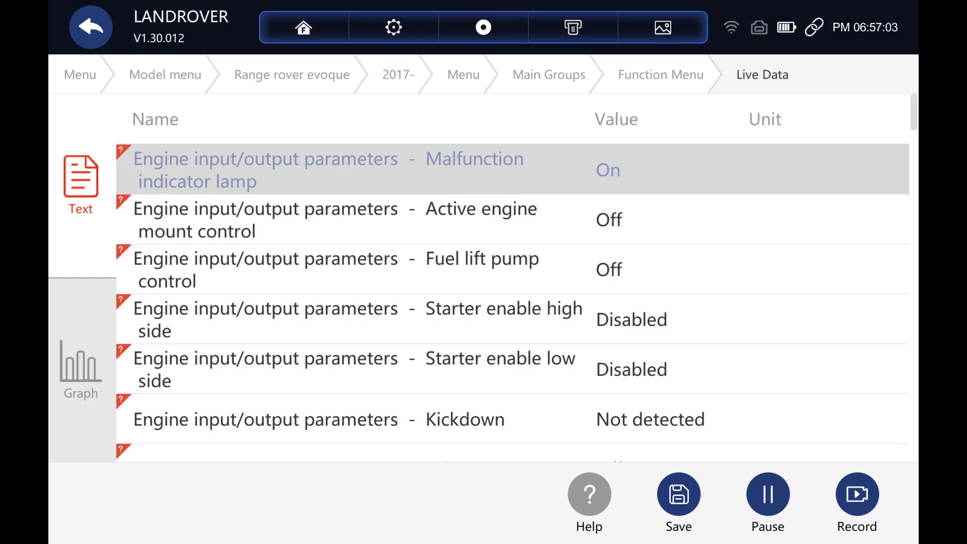
- Return to the scan list and read the BCM's historic codes B1131-96 and B1248-15
click(92, 40)
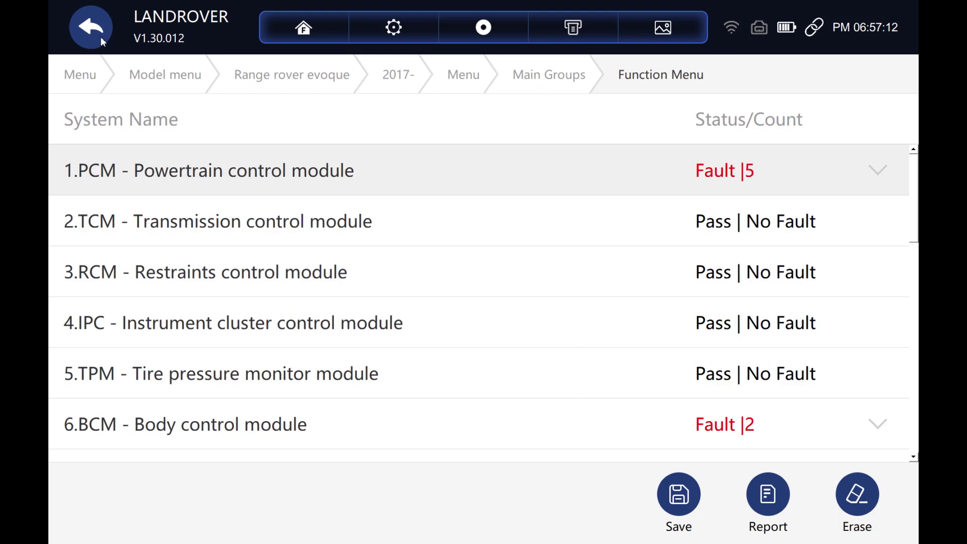
scroll(539, 296, down, 3)
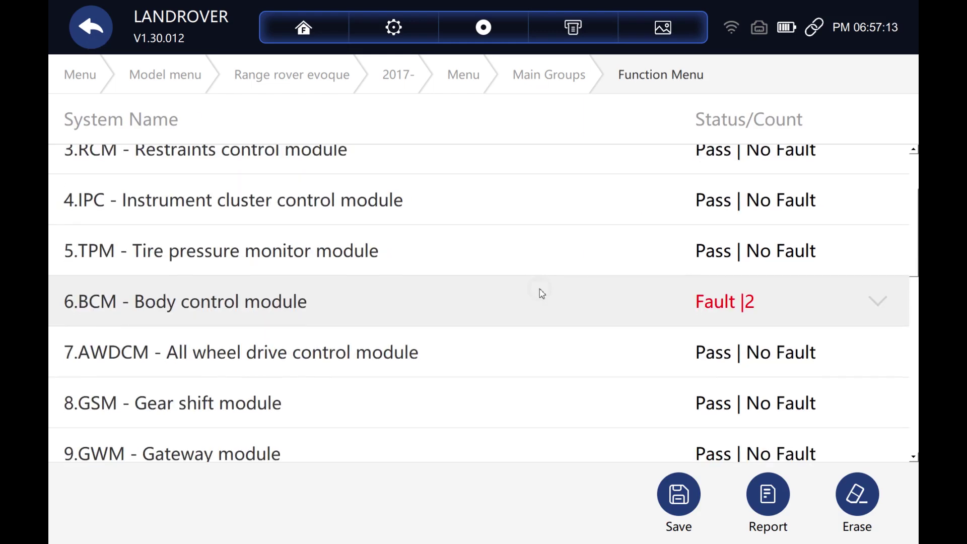
click(541, 294)
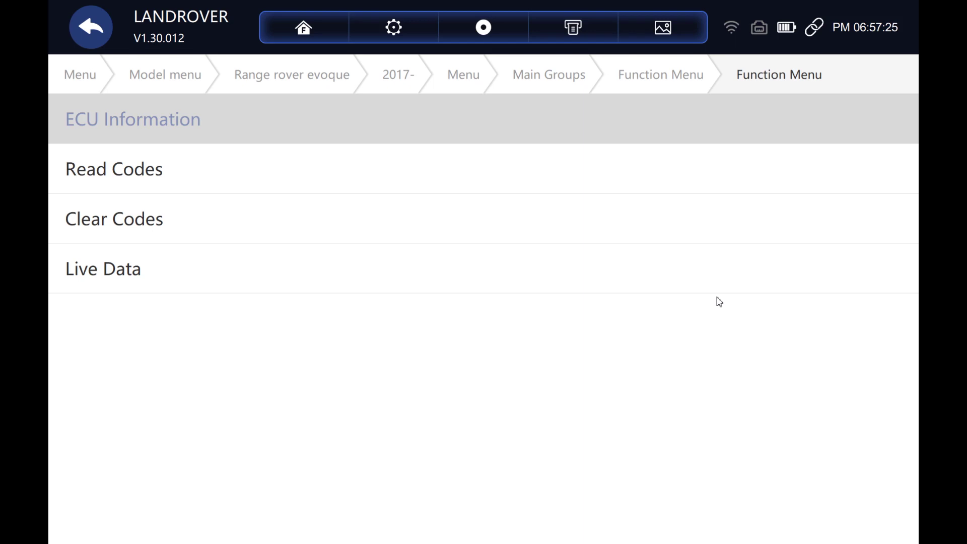
click(155, 185)
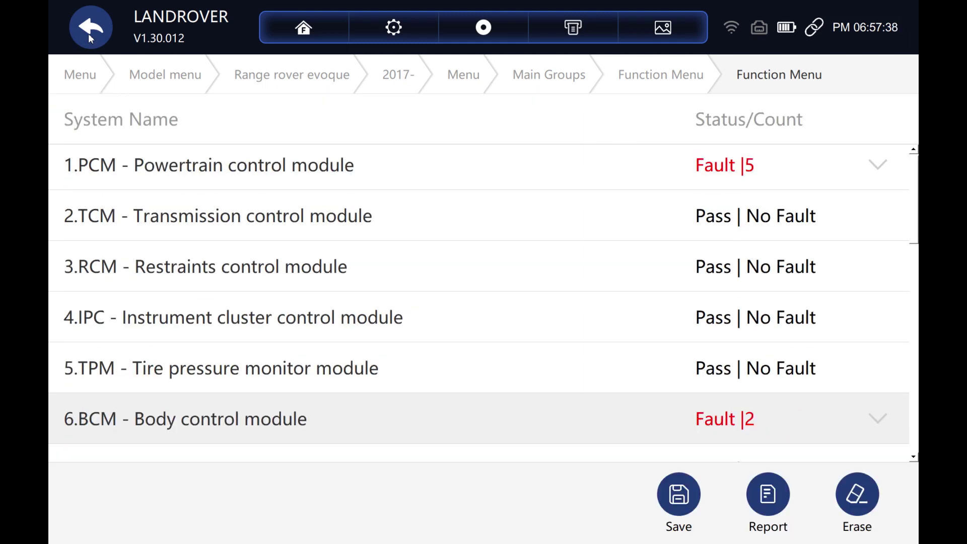
- Scroll the scan list and open the 12.IPMA image processing module
scroll(710, 236, down, 1)
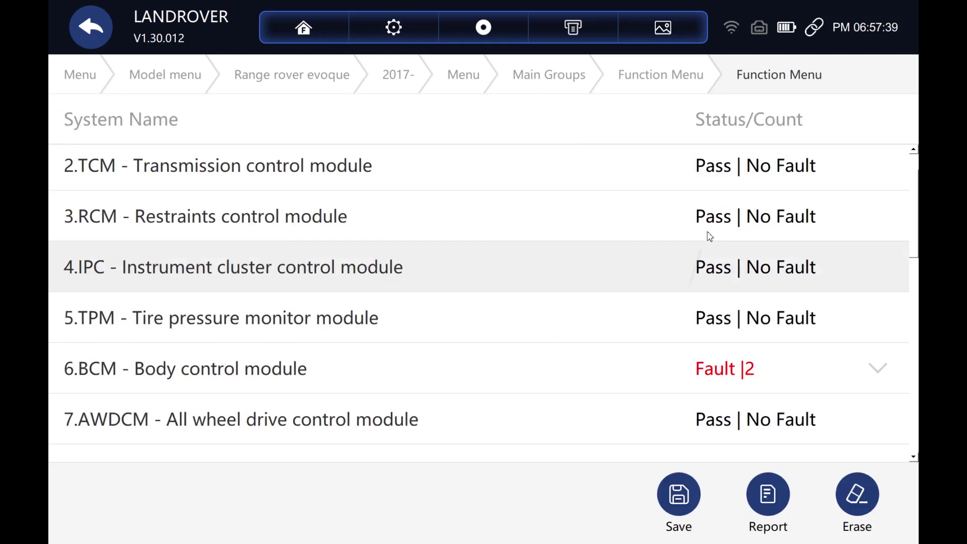
scroll(709, 236, down, 2)
drag(739, 412, 783, 151)
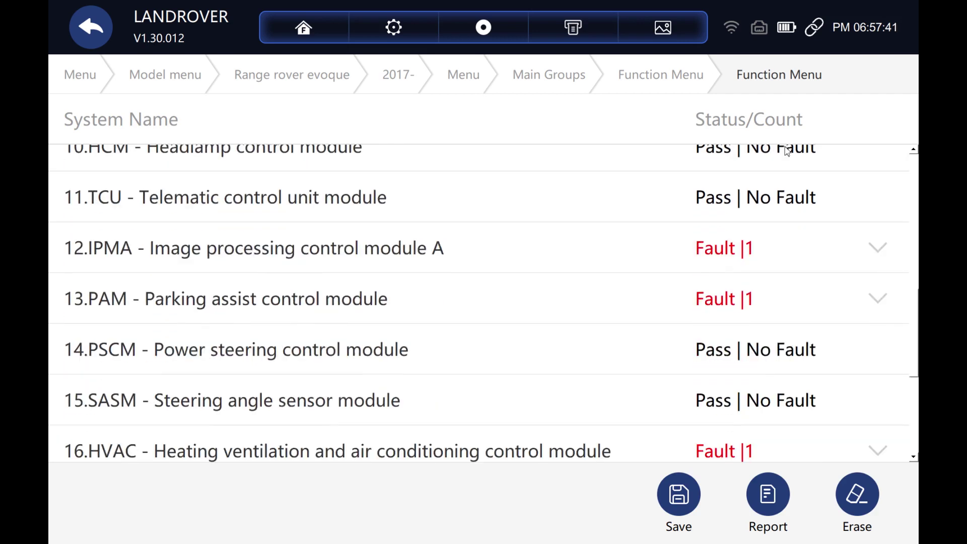
click(719, 261)
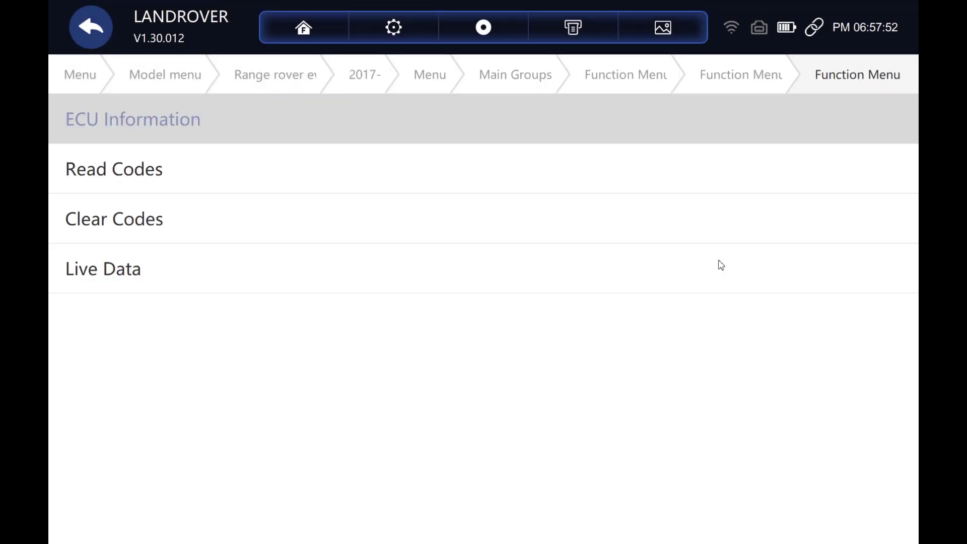
- Decline clearing IPMA codes, then read its historic U0001-81 high speed CAN bus code
click(146, 202)
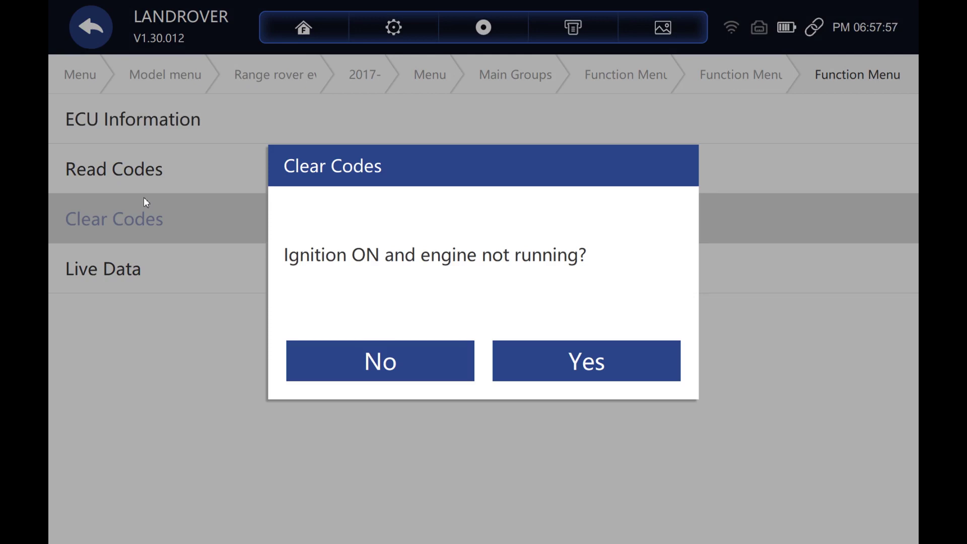
click(390, 372)
click(390, 373)
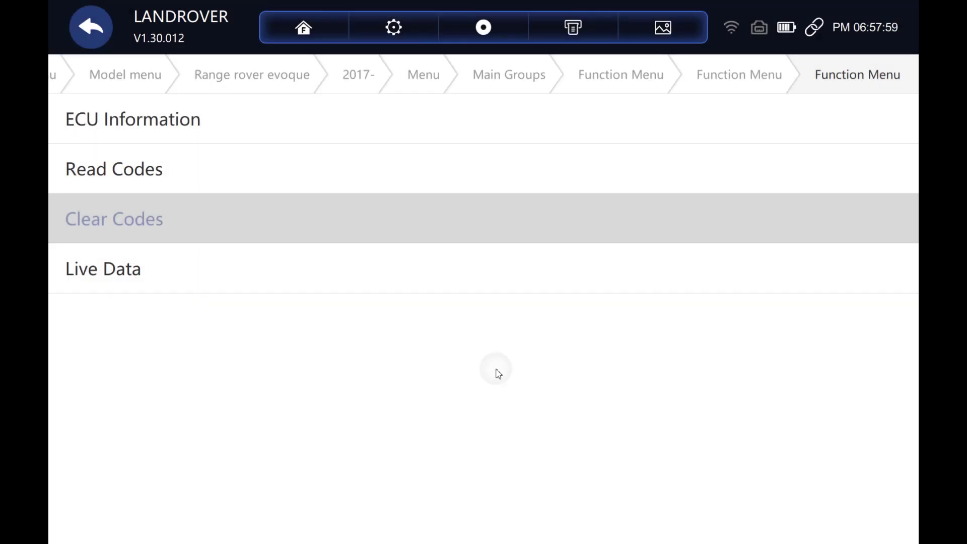
click(115, 174)
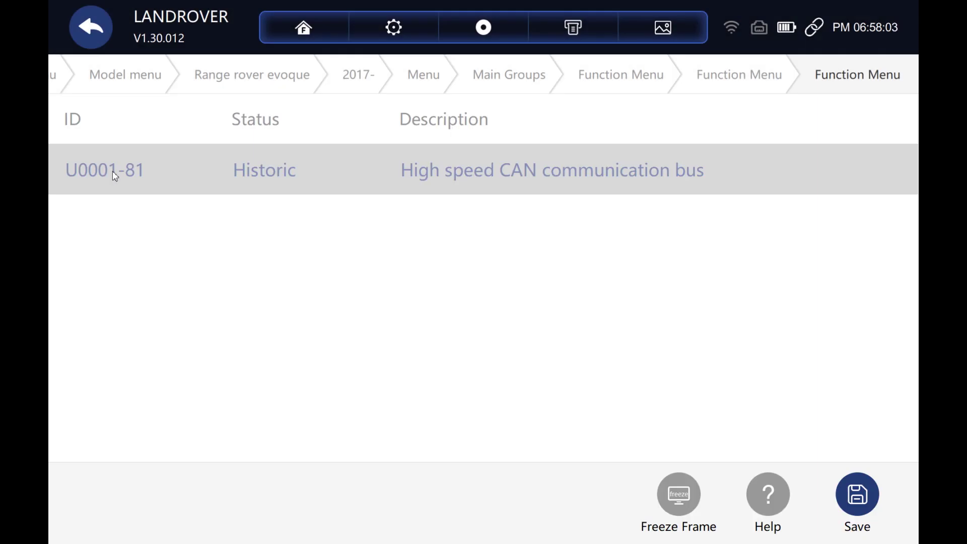
click(88, 34)
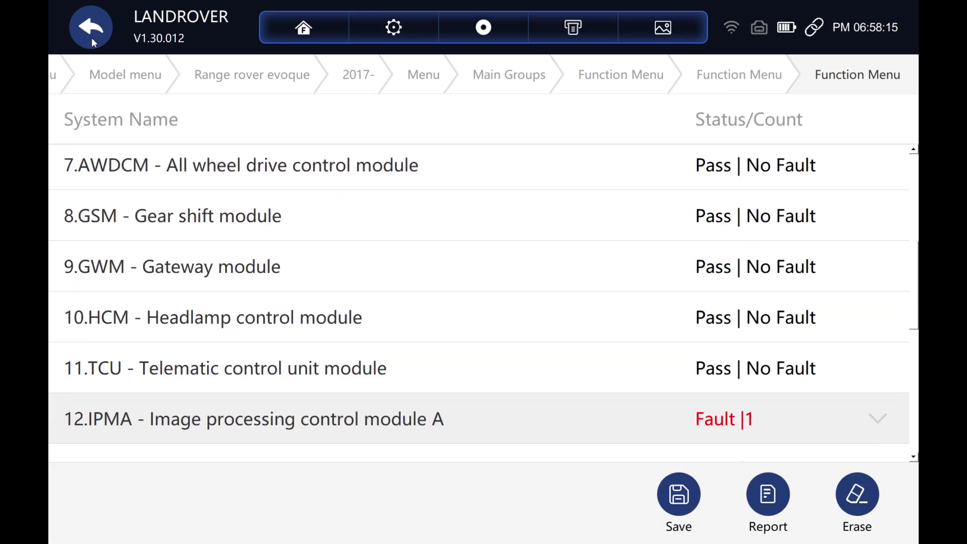
- Open 13.PAM, read its intermittent U2300-55 central configuration code, and return to the scan list
scroll(693, 233, down, 5)
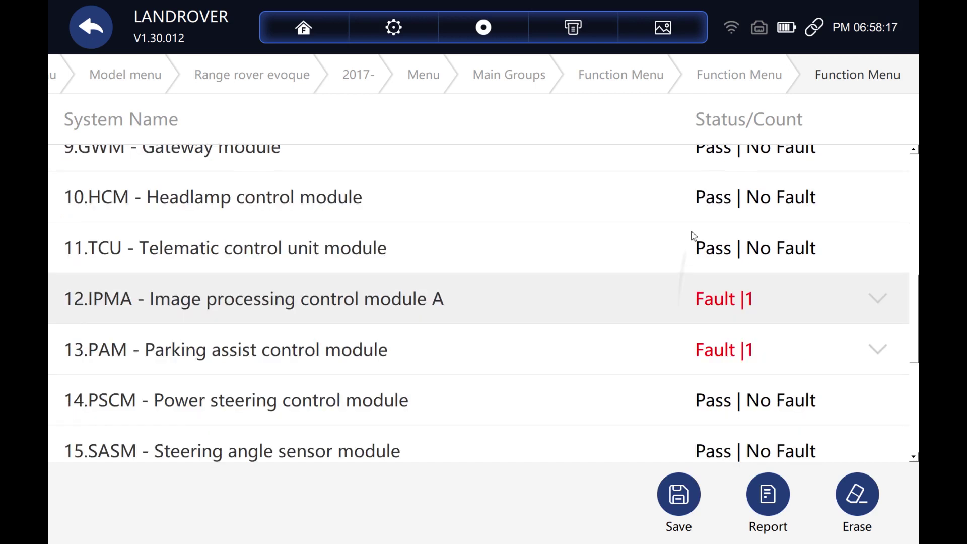
click(730, 310)
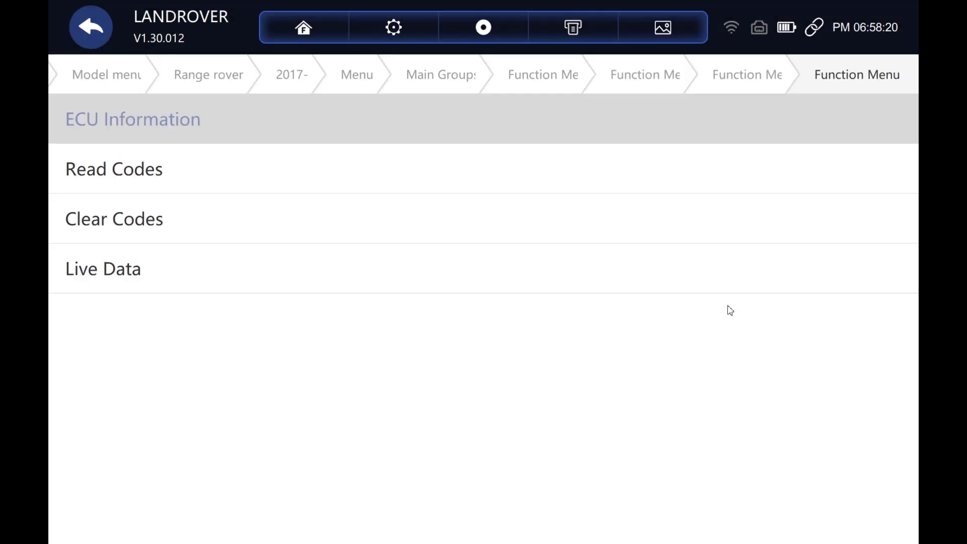
click(143, 174)
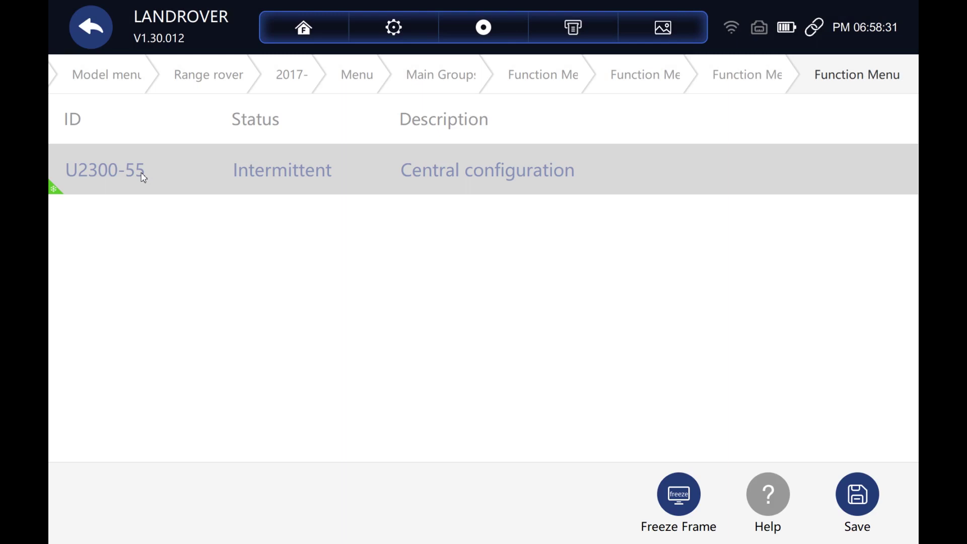
right_click(143, 177)
click(92, 32)
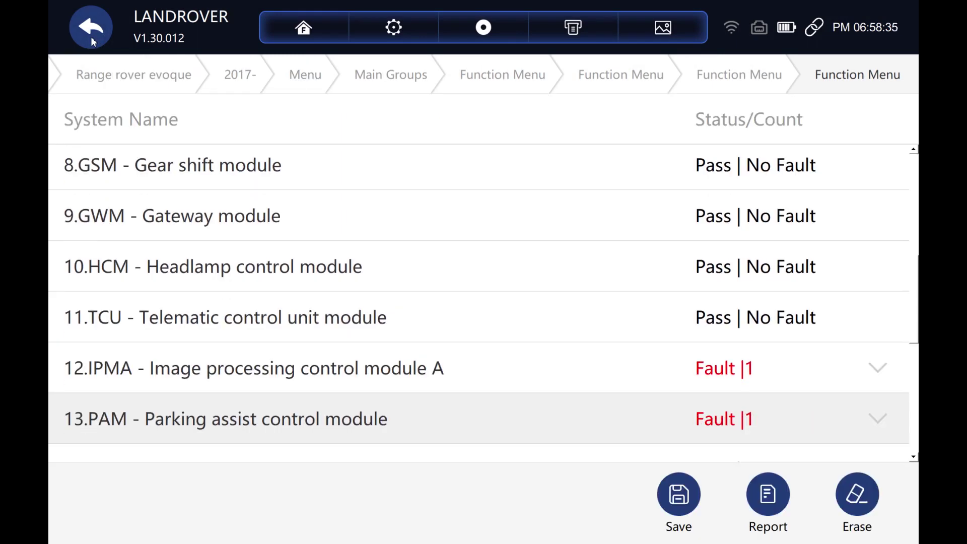
- Return to the vehicle menu and open Special Functions under More Functions
scroll(673, 237, down, 5)
scroll(686, 174, down, 3)
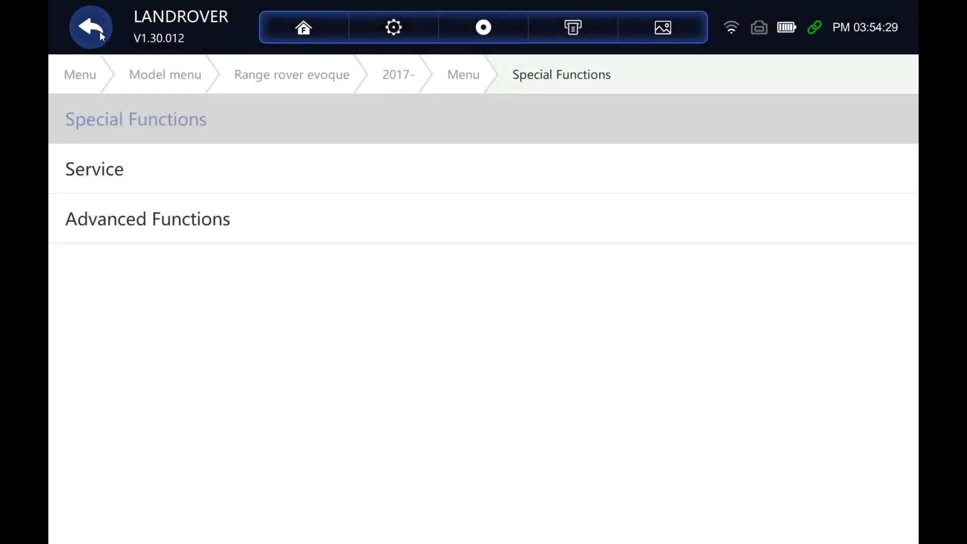
click(102, 36)
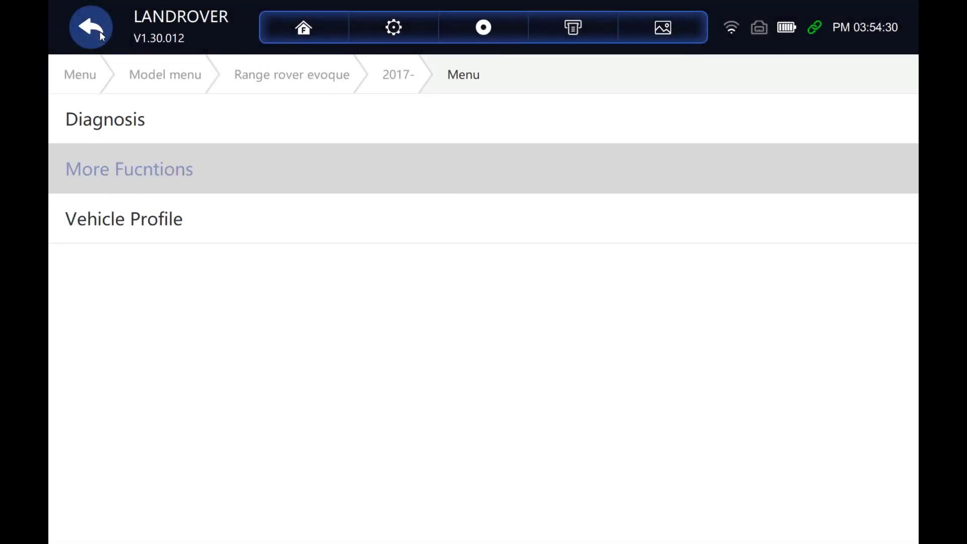
click(130, 175)
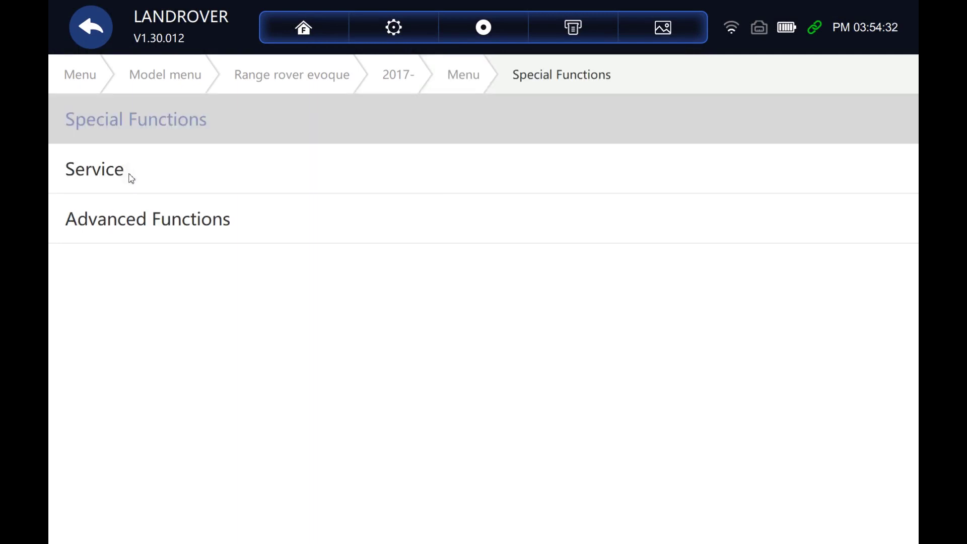
click(179, 127)
- Browse the special functions list, then open the Service functions
scroll(207, 356, down, 2)
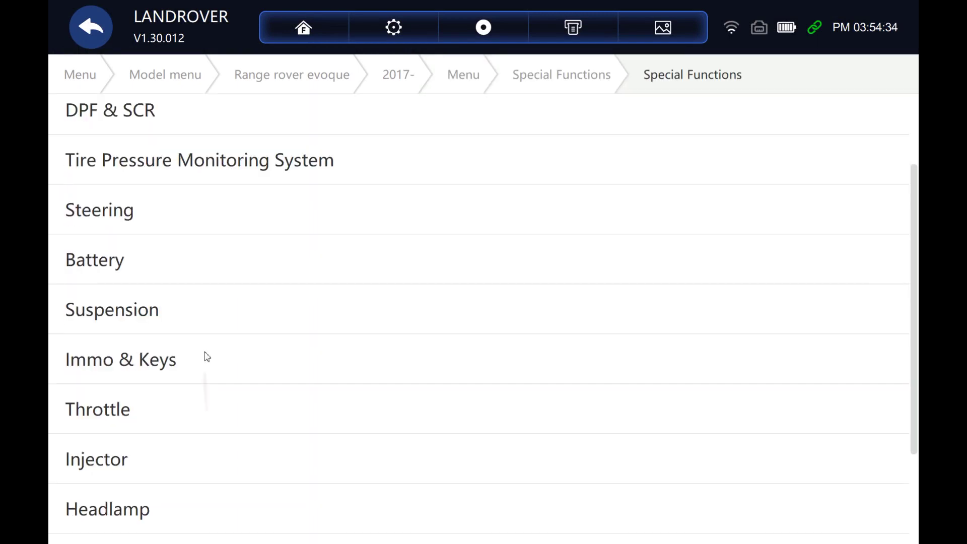
drag(207, 356, 213, 249)
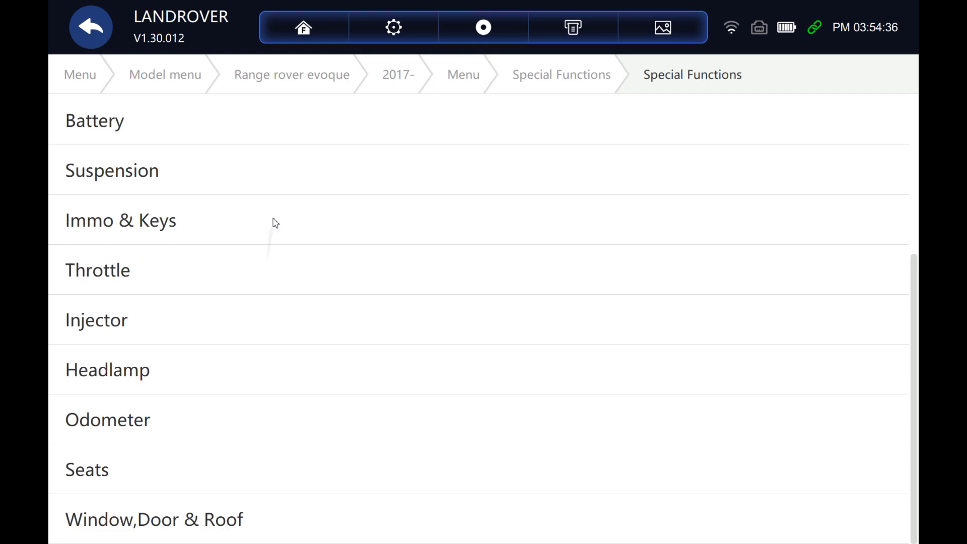
drag(287, 157, 319, 492)
click(102, 31)
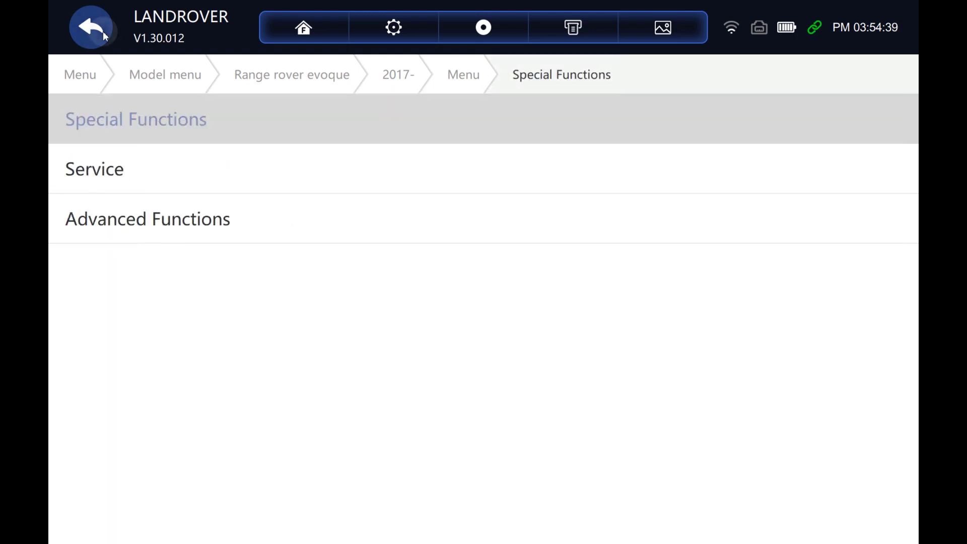
click(136, 174)
- Open Powertrain service with DPF fitted, automatic transmission, and market outside North America, Canada, Mexico
click(204, 125)
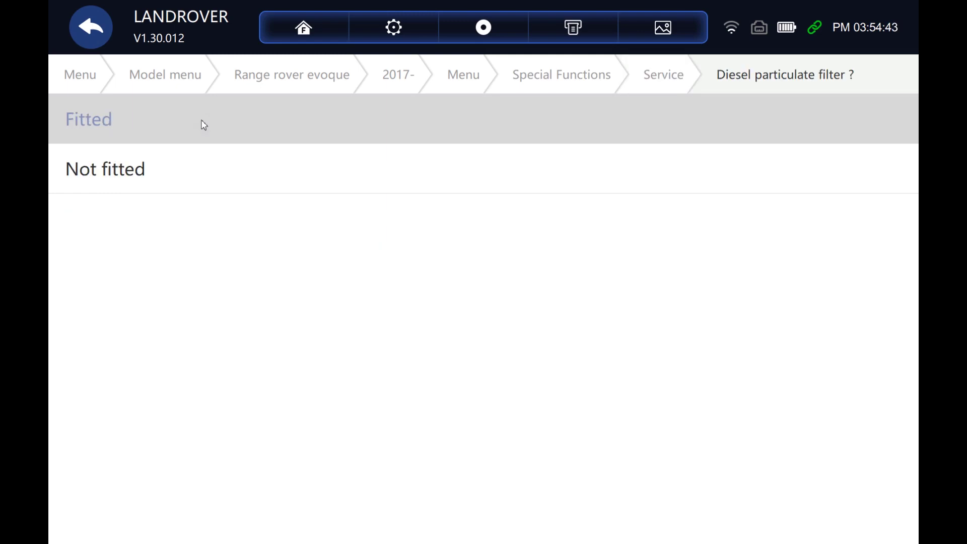
click(204, 125)
click(214, 180)
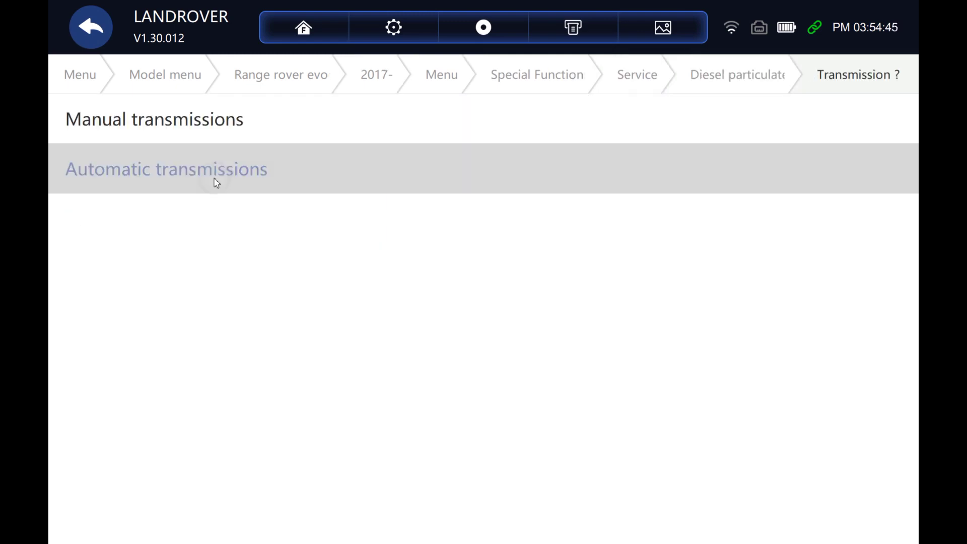
click(216, 182)
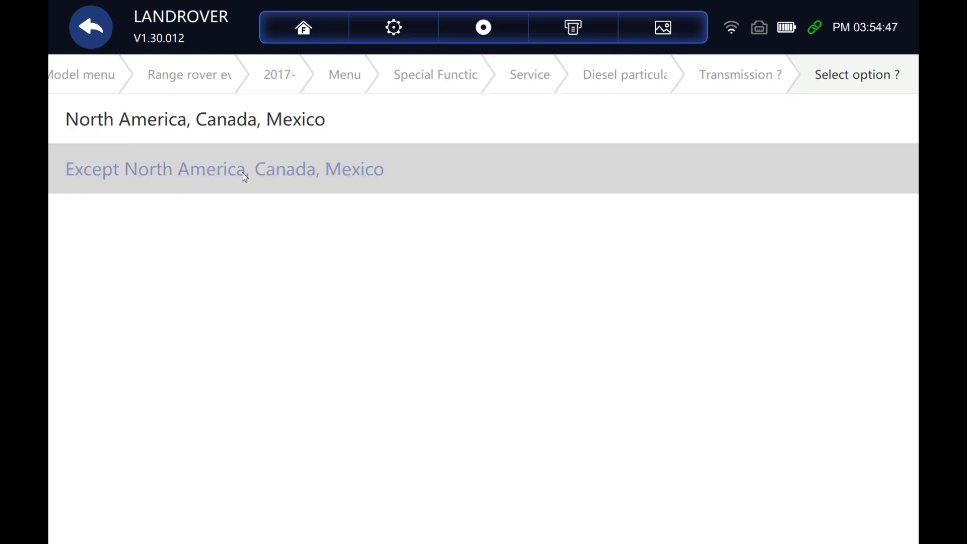
- Scroll through the Powertrain service routines and return to the Service categories
drag(259, 411, 261, 203)
drag(233, 391, 272, 209)
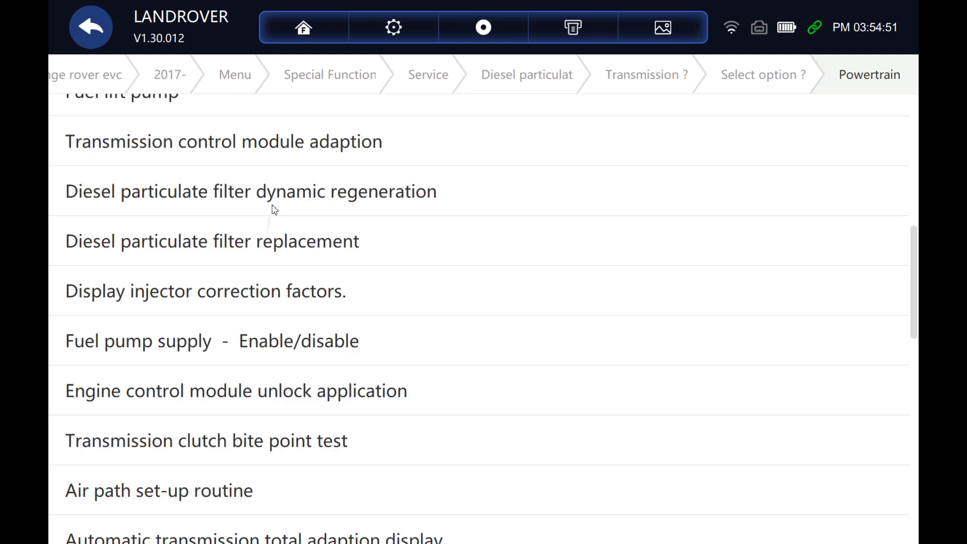
drag(246, 239, 251, 187)
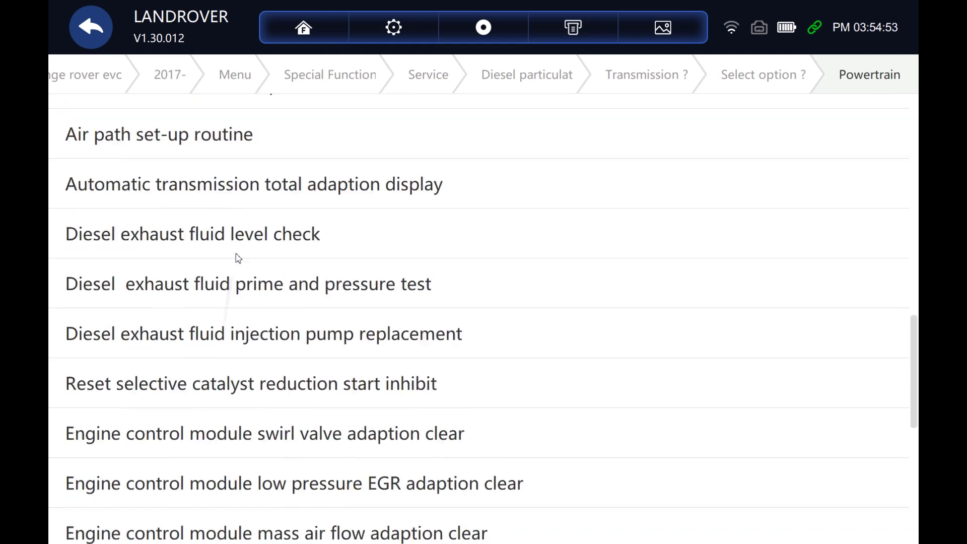
drag(237, 256, 248, 170)
drag(239, 348, 230, 214)
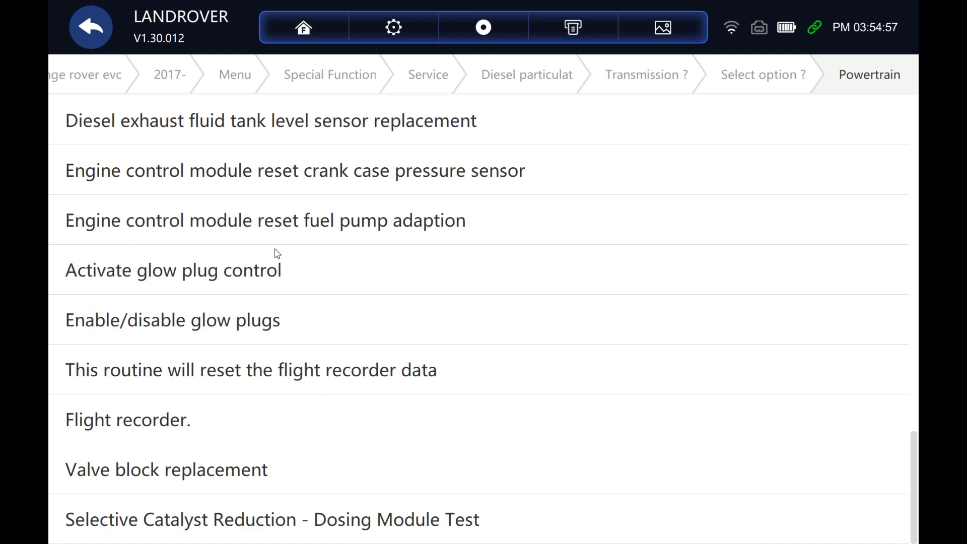
click(94, 36)
- View Chassis service, then open Body with Panorama roof, Gen 2.1, and self-opening boot answered
click(143, 186)
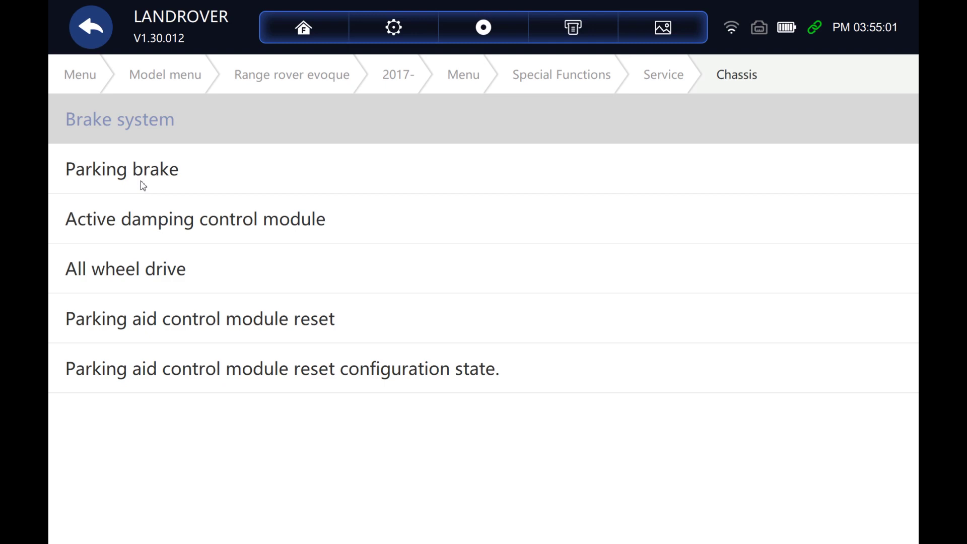
click(91, 28)
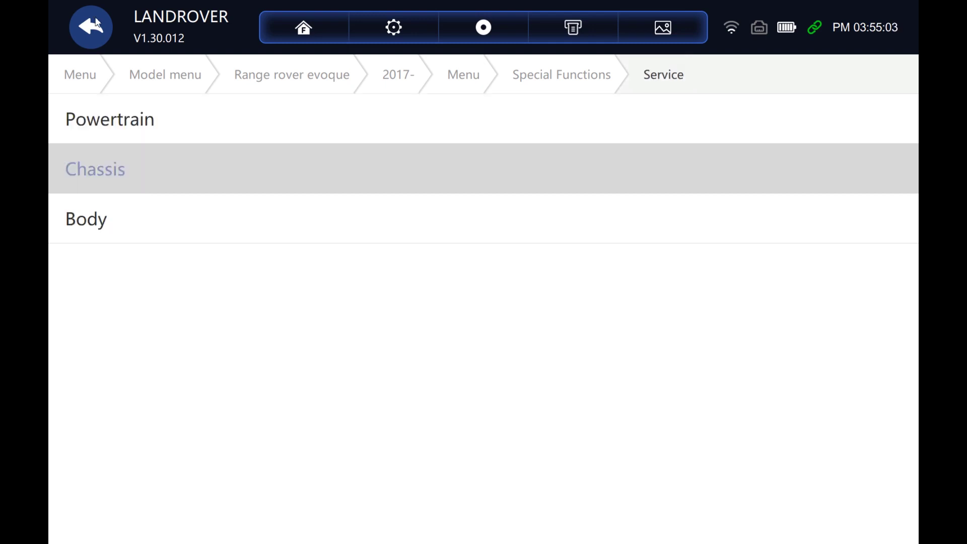
click(120, 229)
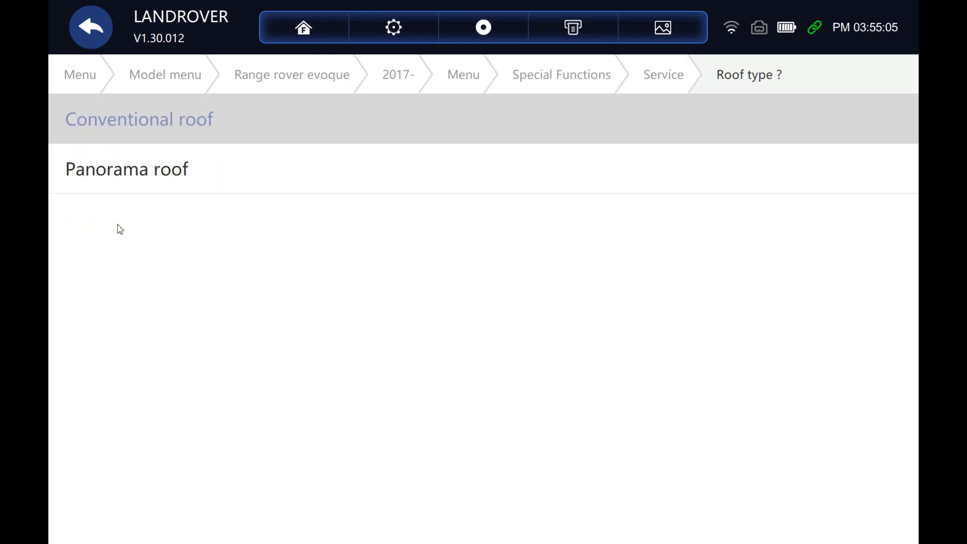
click(157, 184)
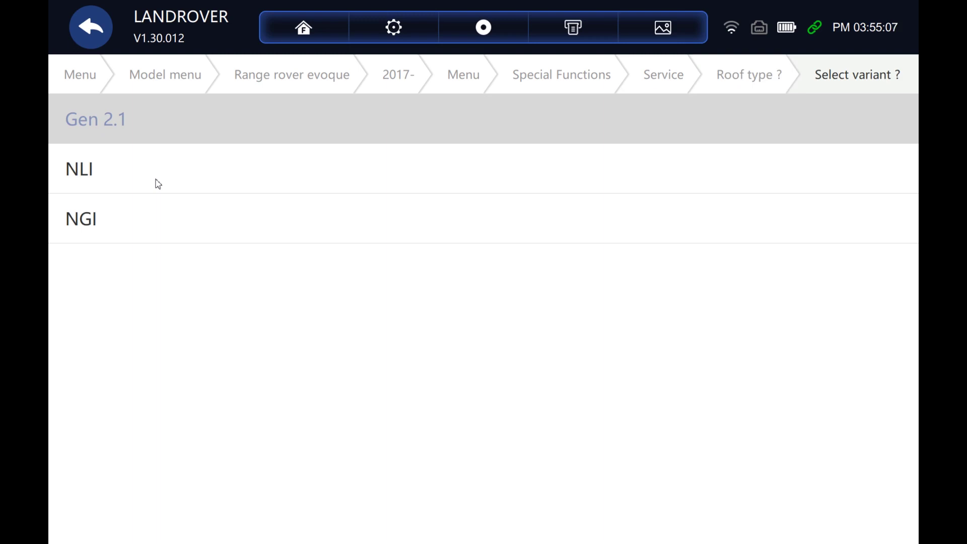
click(158, 120)
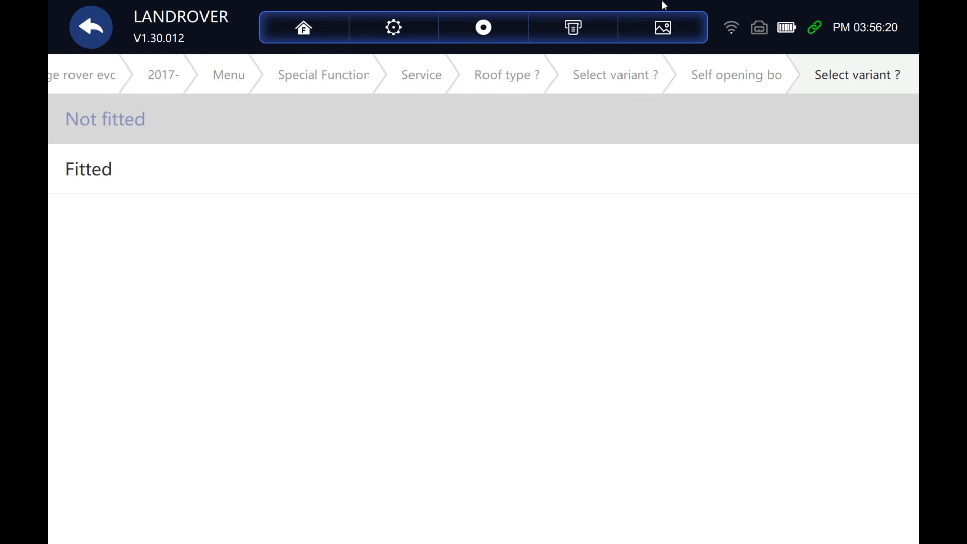
click(107, 177)
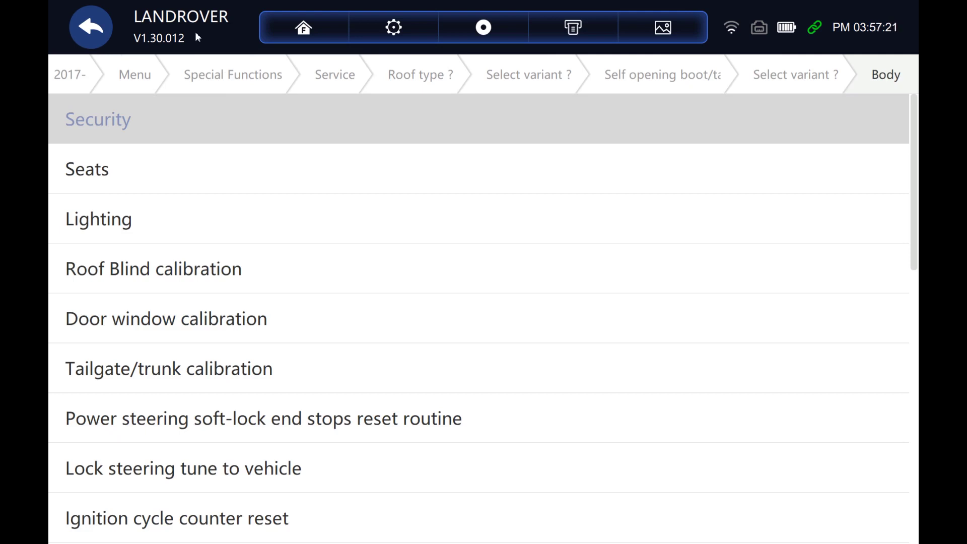
- Return to the Special Functions menu and open Advanced Functions > Programming
click(99, 32)
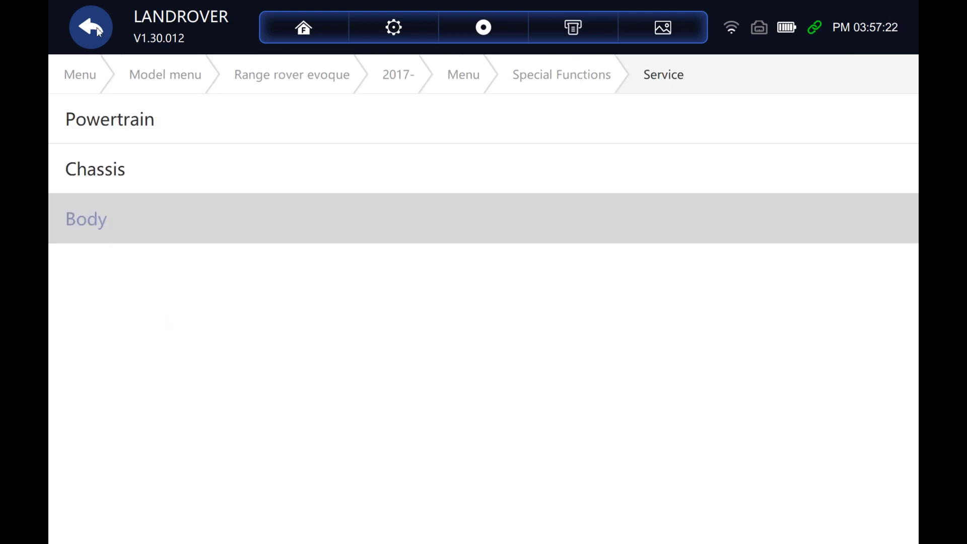
click(92, 36)
click(173, 231)
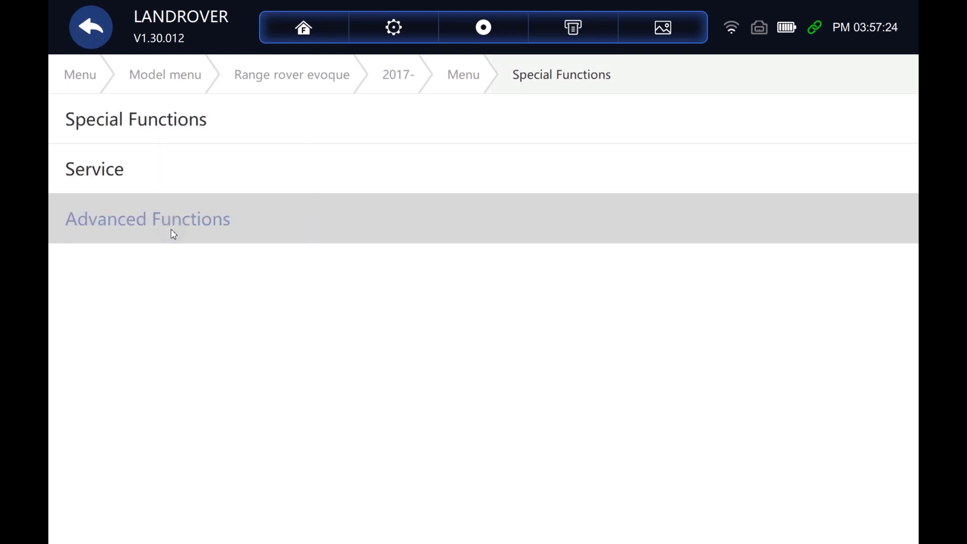
click(162, 129)
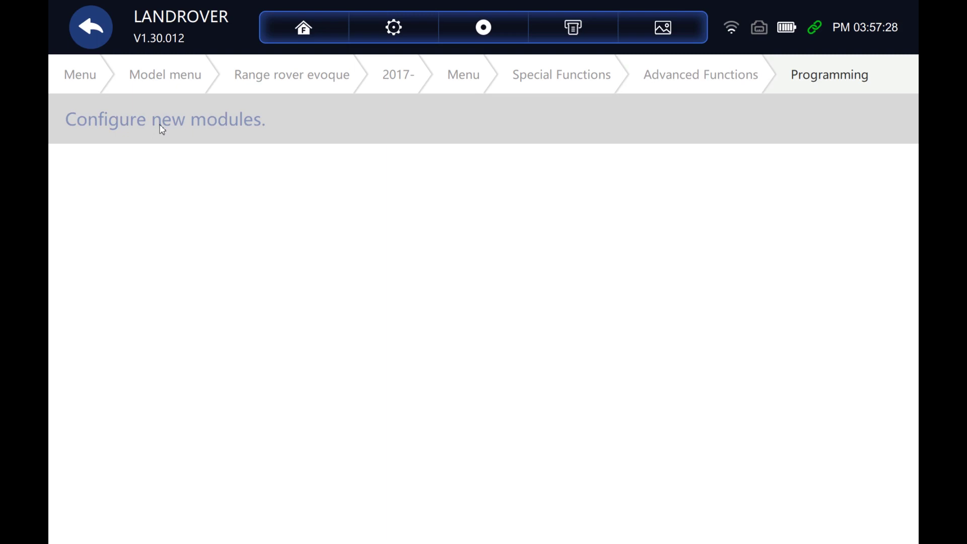
- Start Configure new modules and answer whether a head-up display is fitted
click(153, 130)
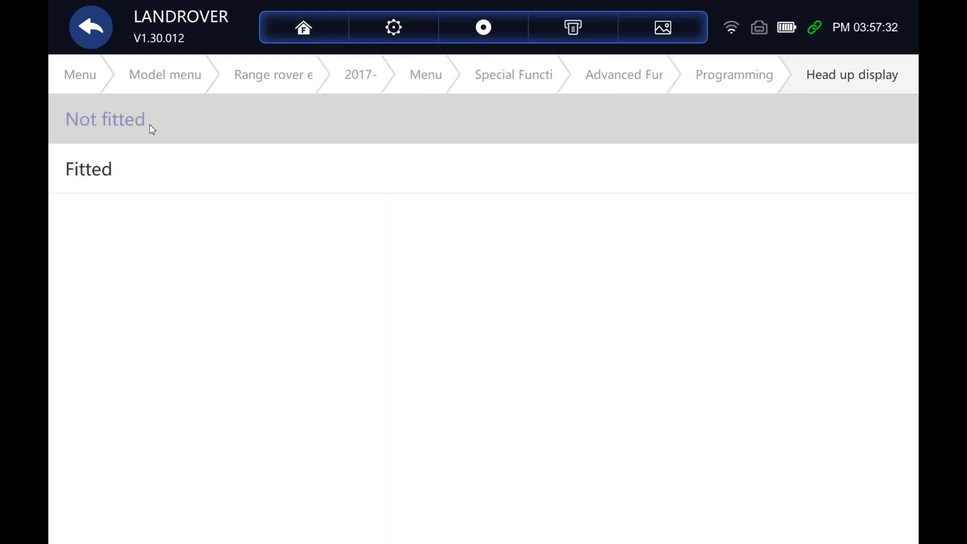
click(90, 23)
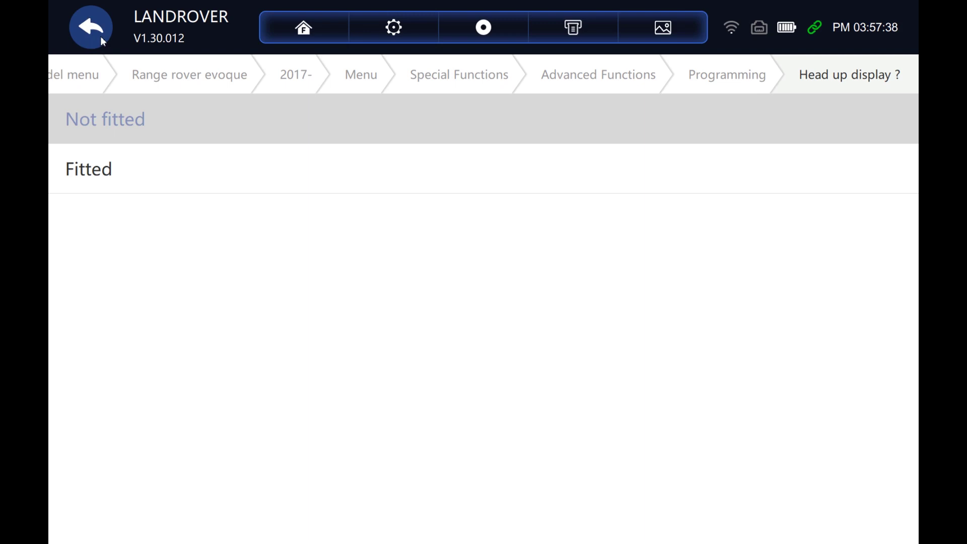
click(132, 128)
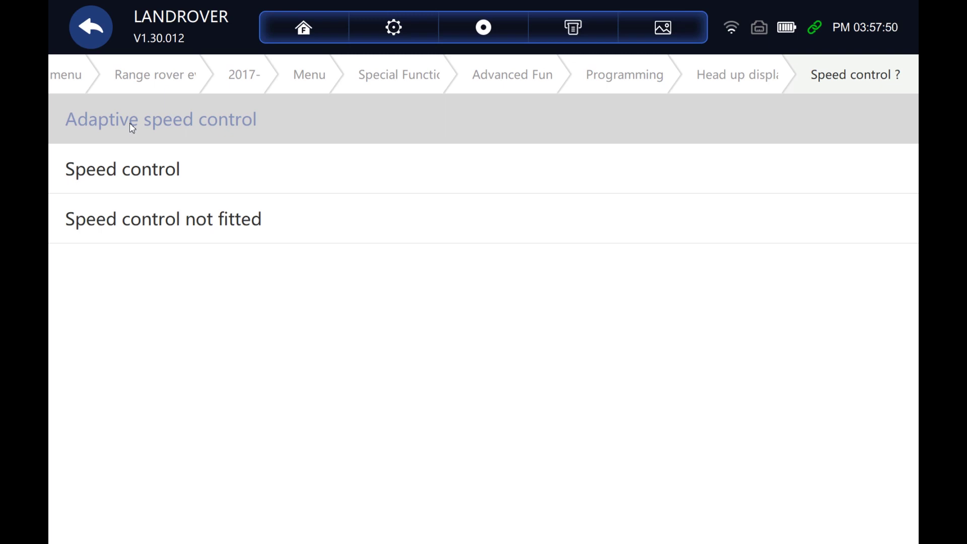
- Choose the speed control type, set vehicle type to Coupe, and mark general proximity as Fitted
click(133, 129)
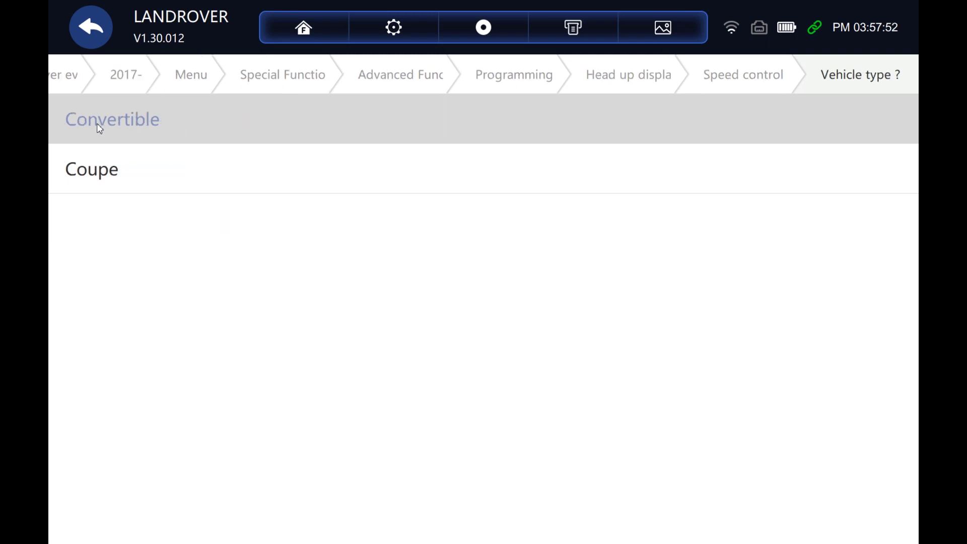
click(87, 182)
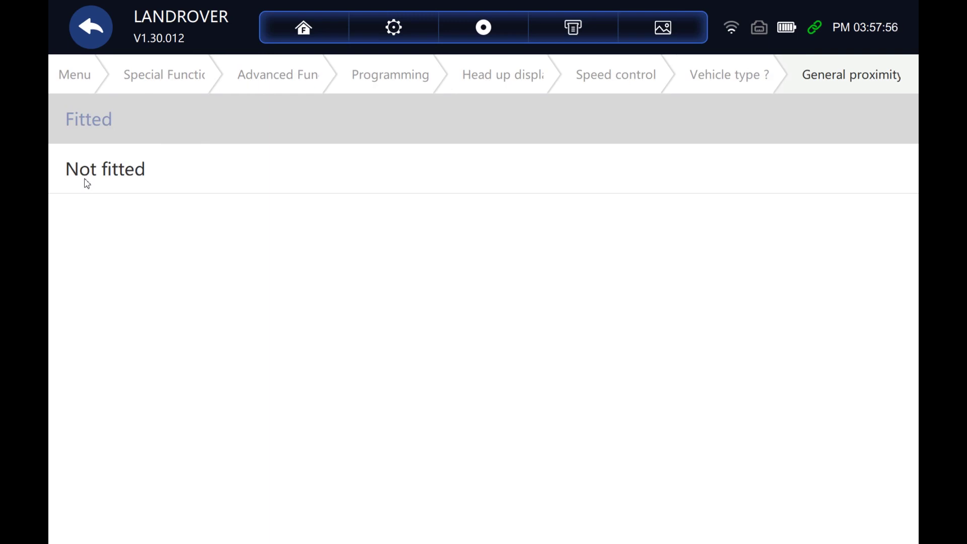
click(112, 128)
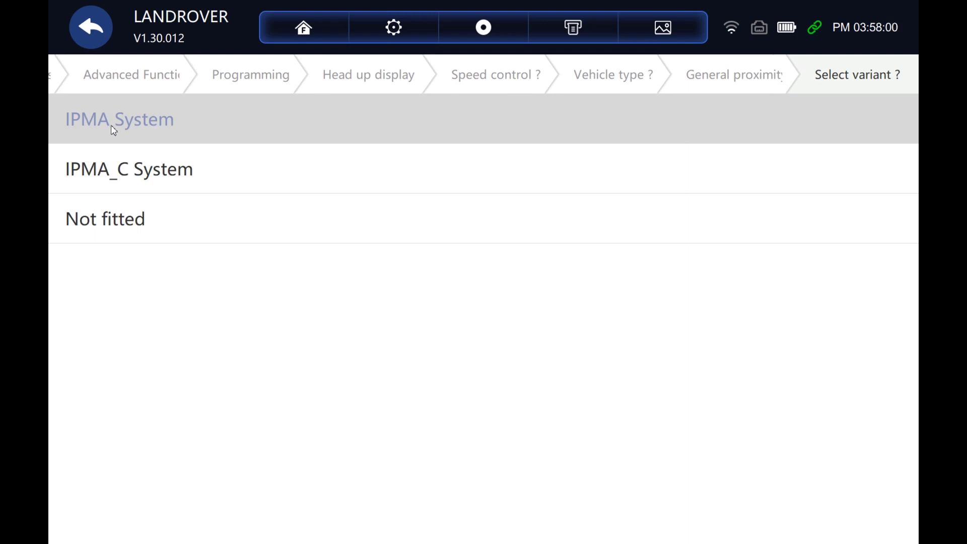
- Answer the proximity variant, mark restraints occupant Fitted and side object detection Not fitted
click(94, 221)
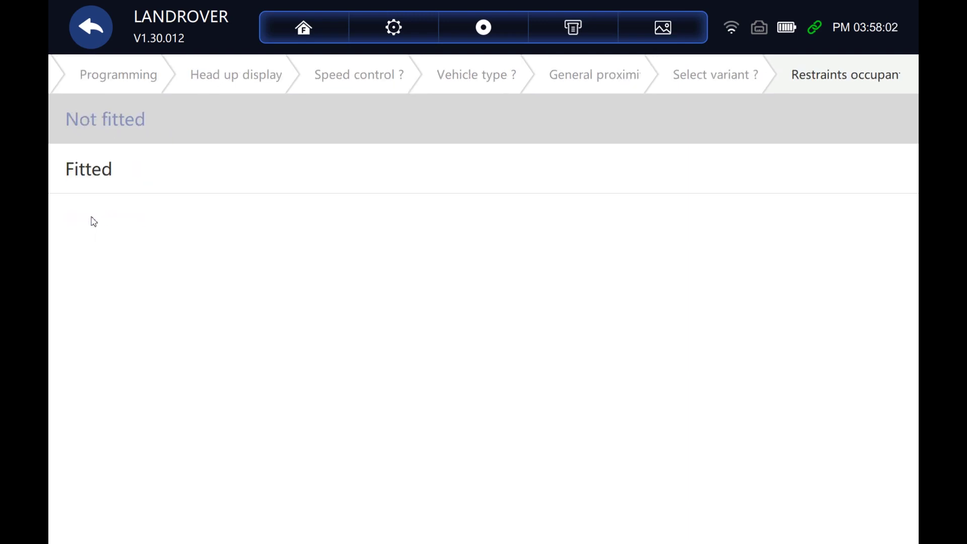
click(96, 177)
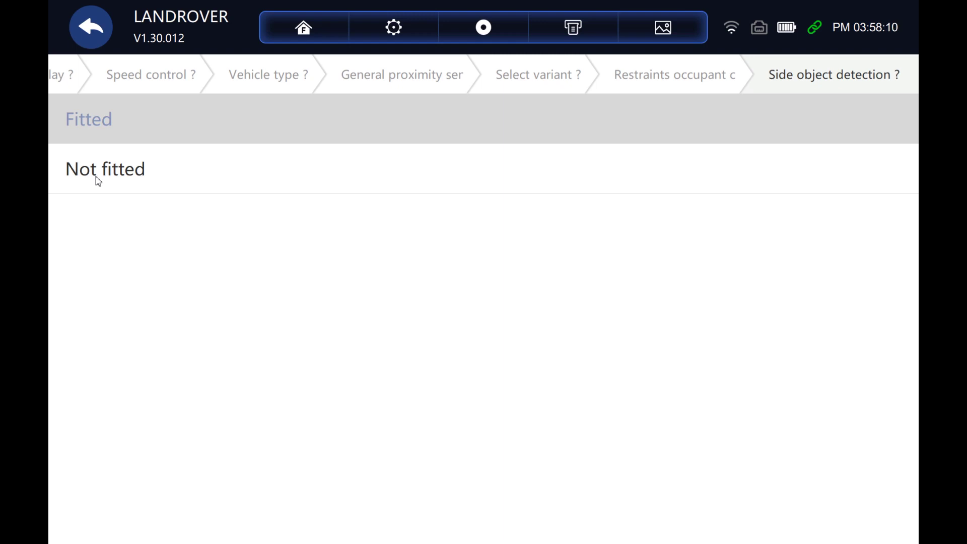
click(89, 171)
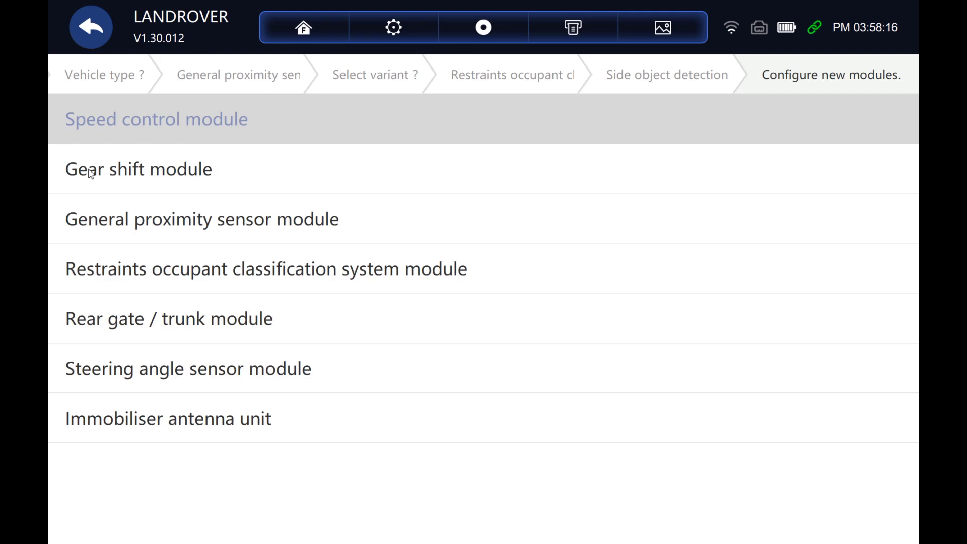
- Back out of the module list and Programming page to the Special Functions menu
click(93, 35)
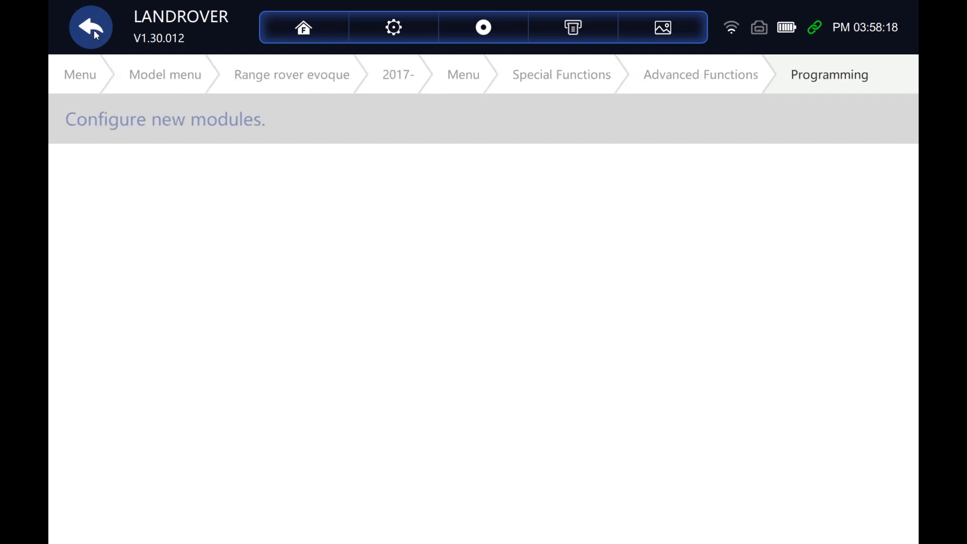
click(94, 37)
click(94, 25)
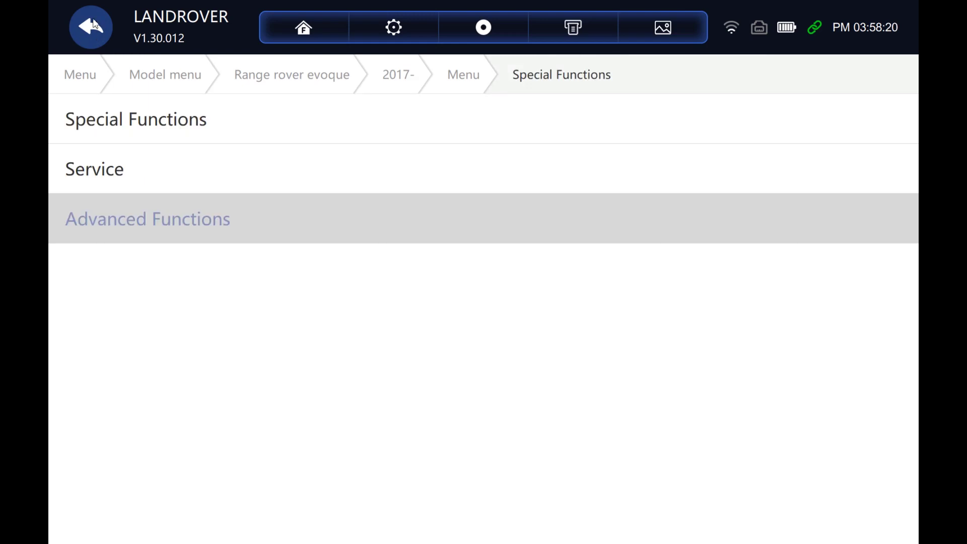